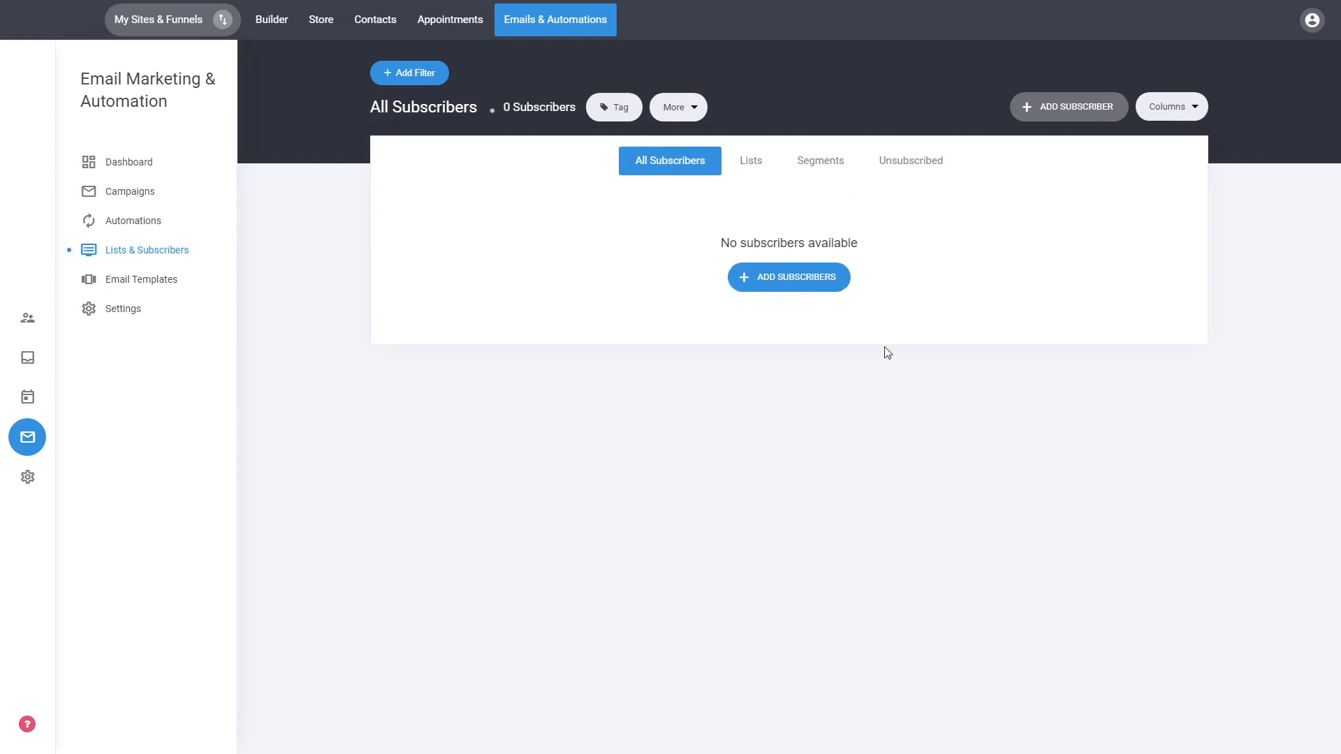
Open the New Subscriber dialog from the empty All Subscribers list.
left_click(797, 282)
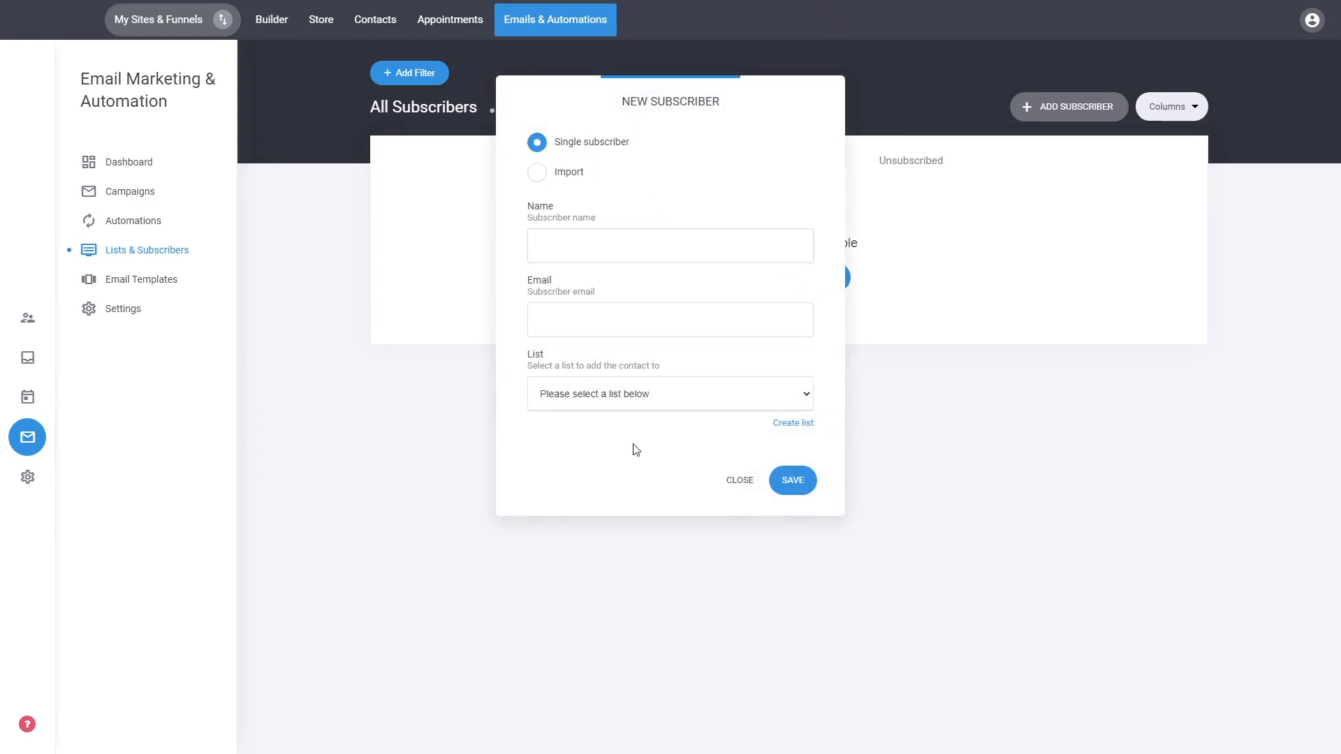
left_click(564, 179)
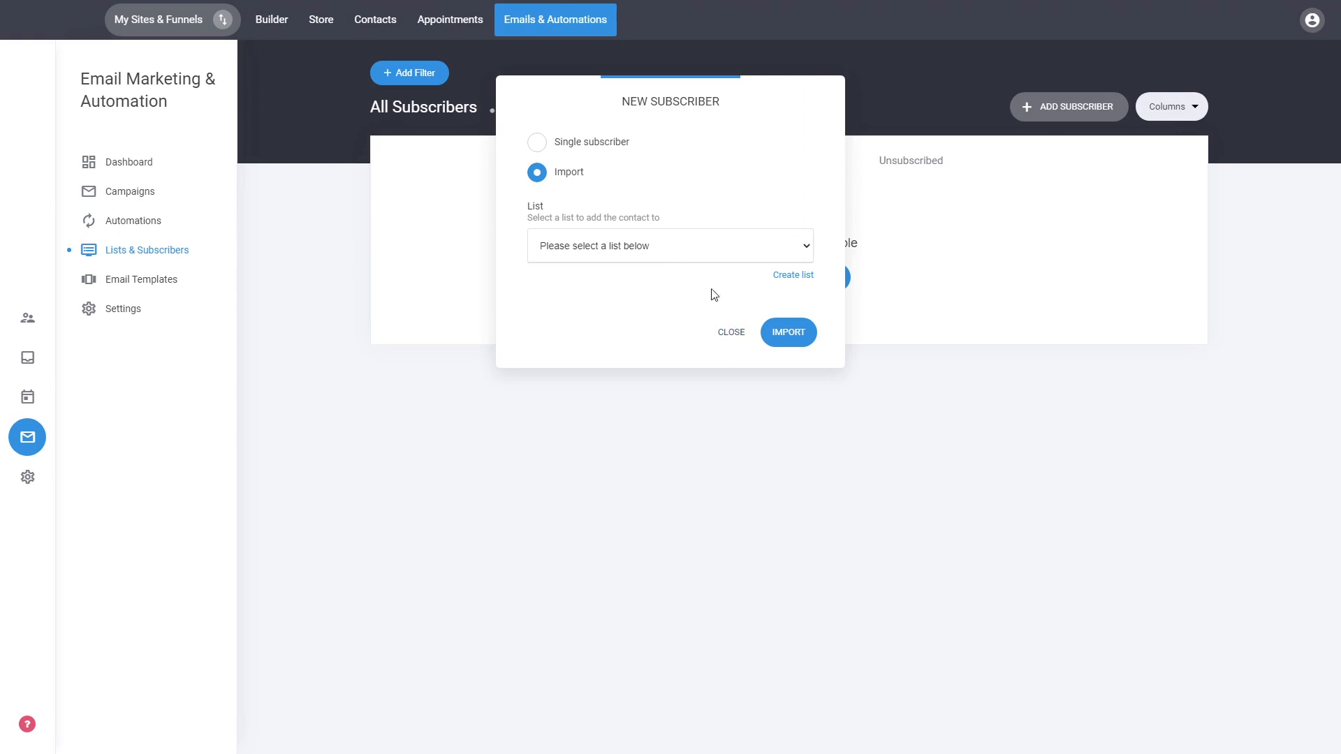
left_click(578, 146)
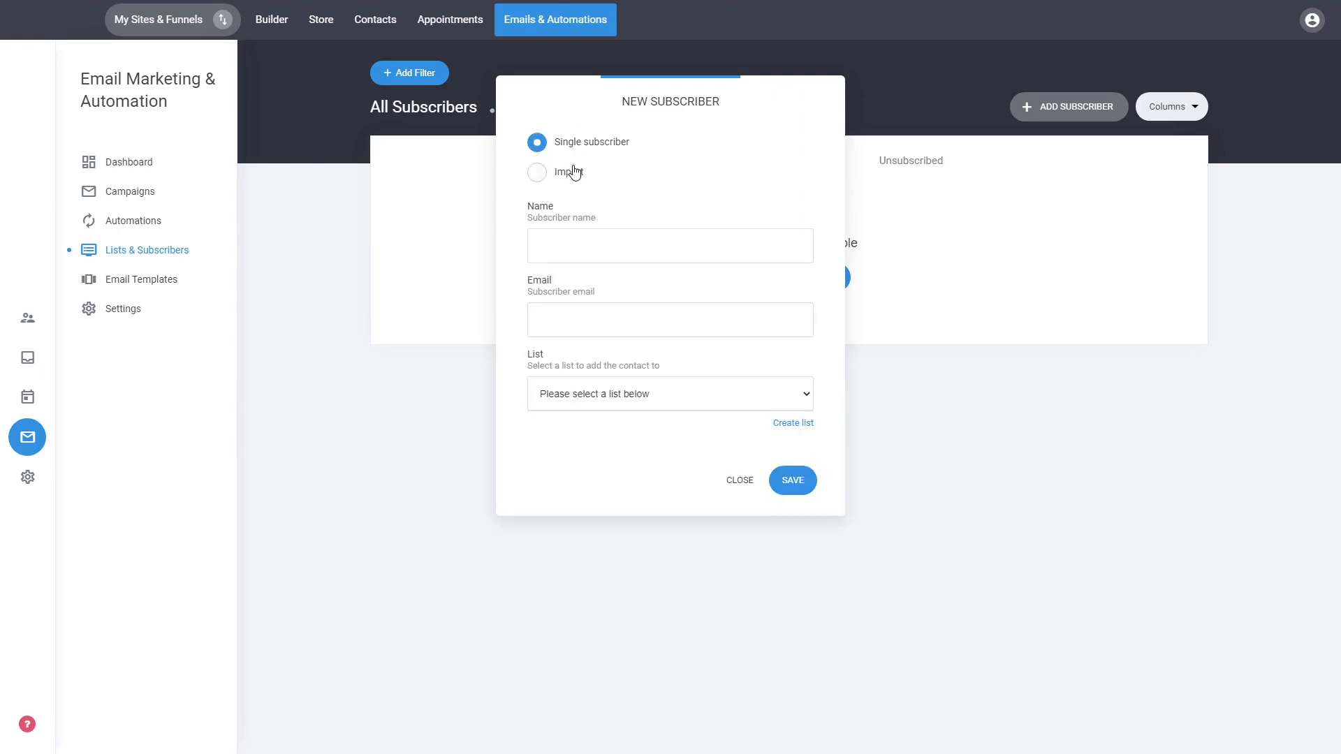
left_click(573, 171)
left_click(719, 336)
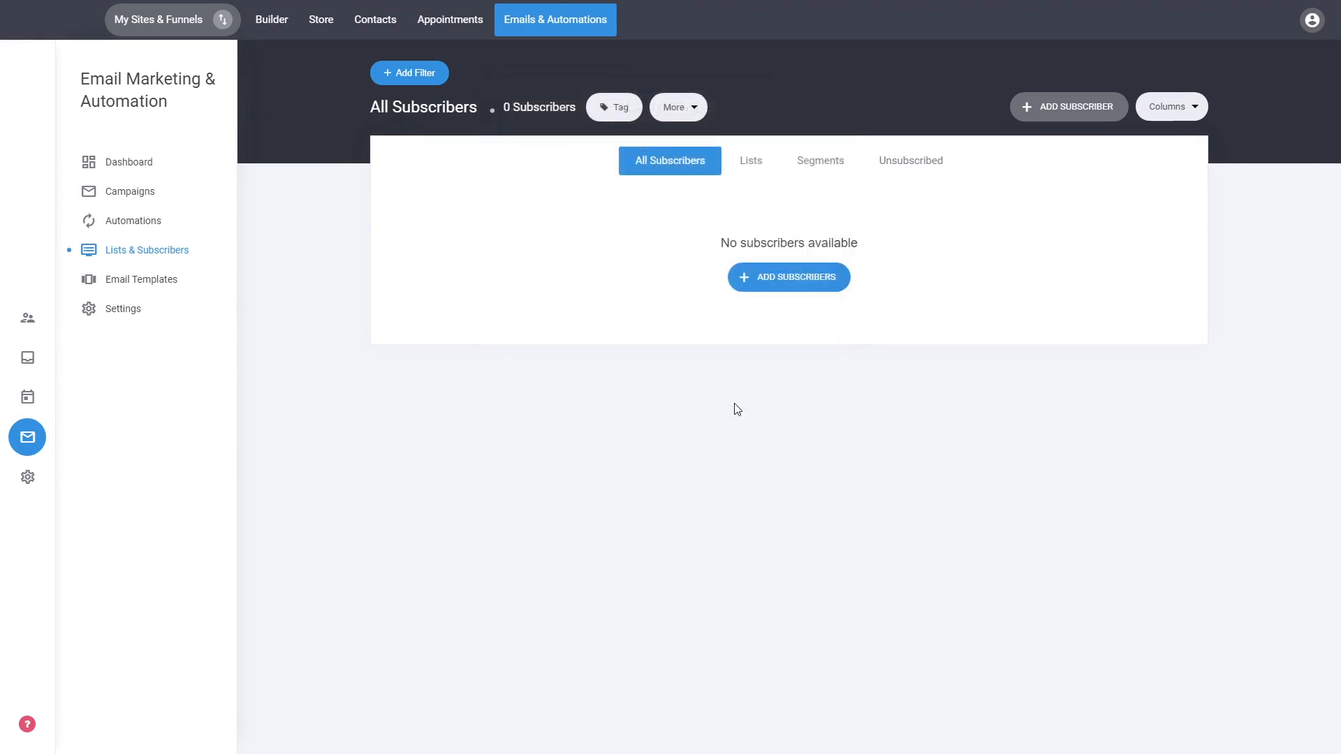
left_click(759, 170)
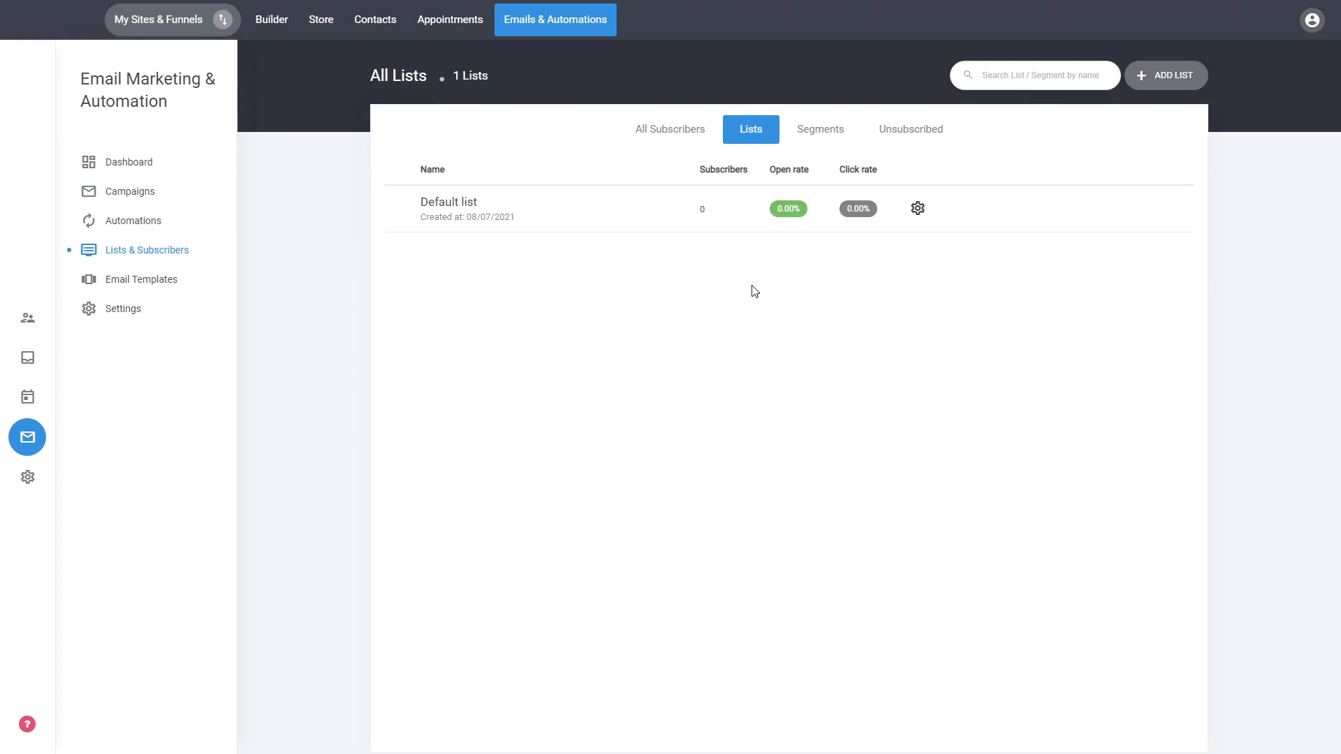
left_click(828, 131)
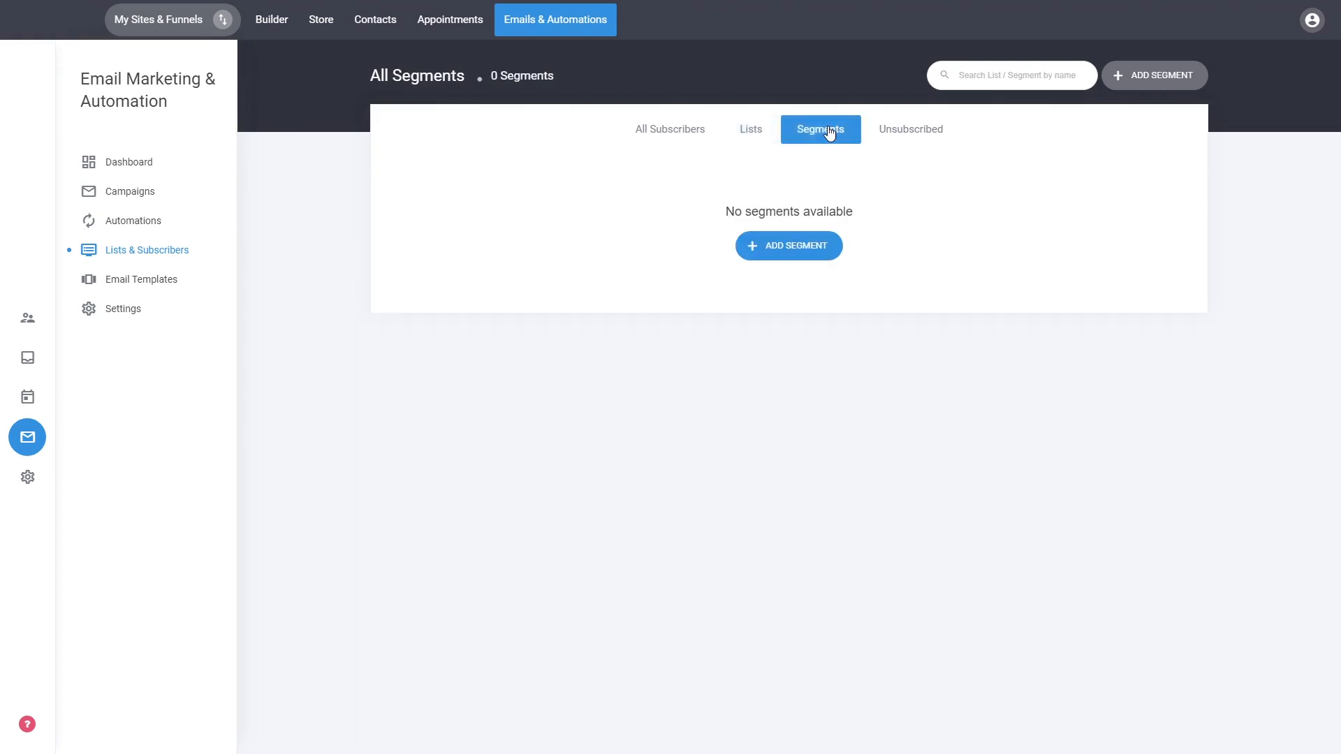
left_click(692, 132)
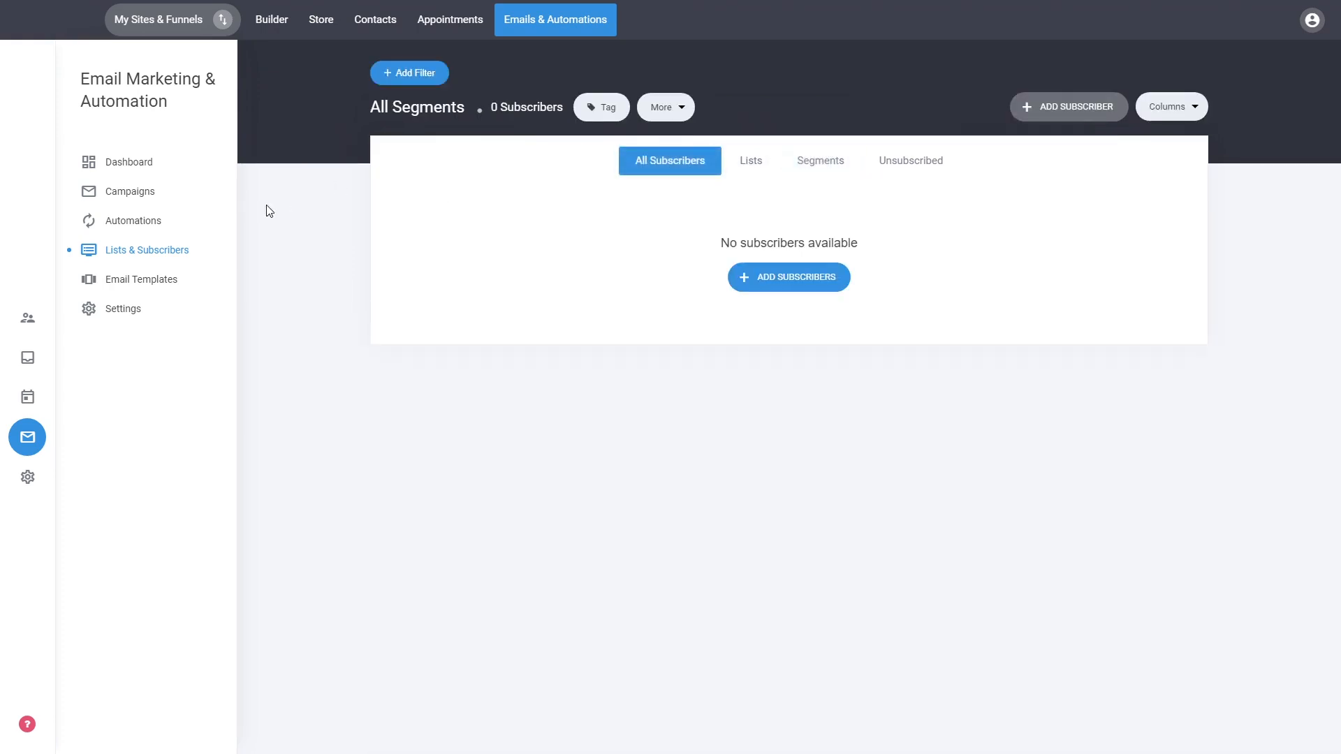
Filter subscribers by Country is Australia and save the filter as the segment 'Australians'.
left_click(427, 82)
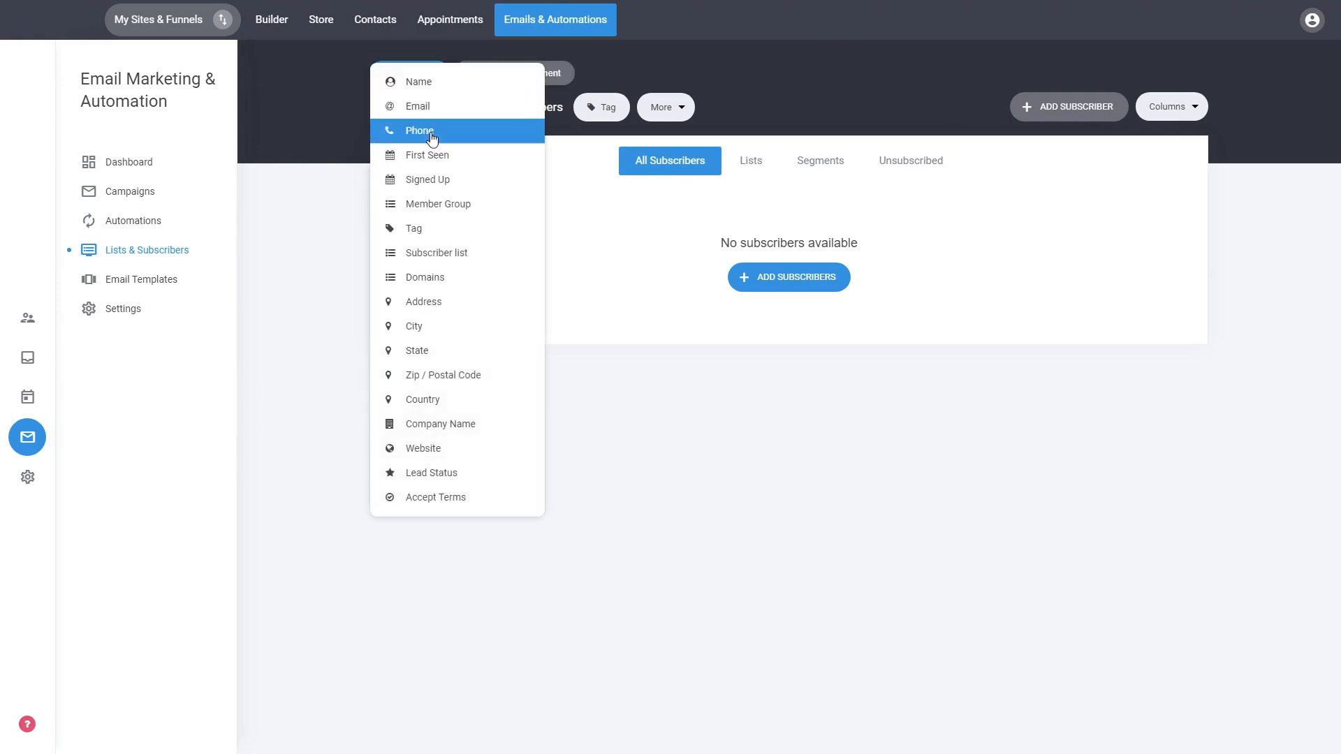
left_click(422, 399)
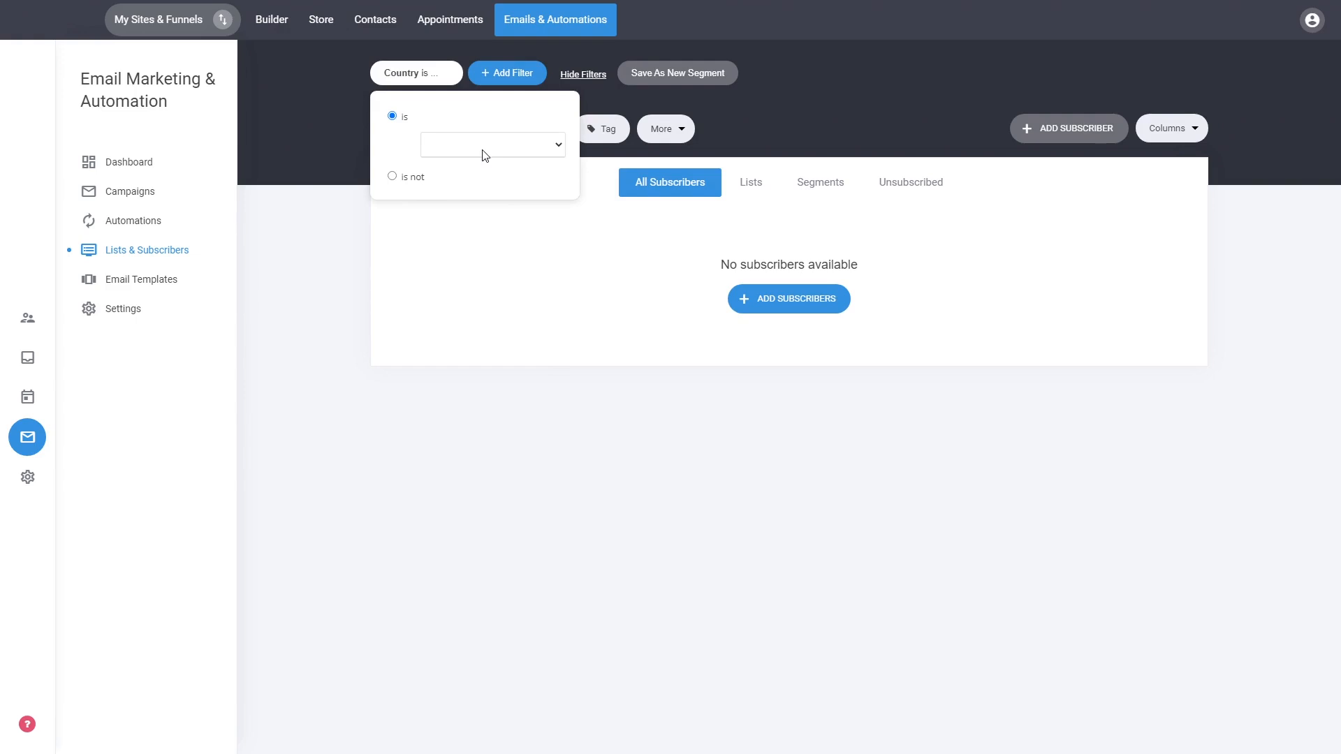
left_click(461, 317)
left_click(570, 278)
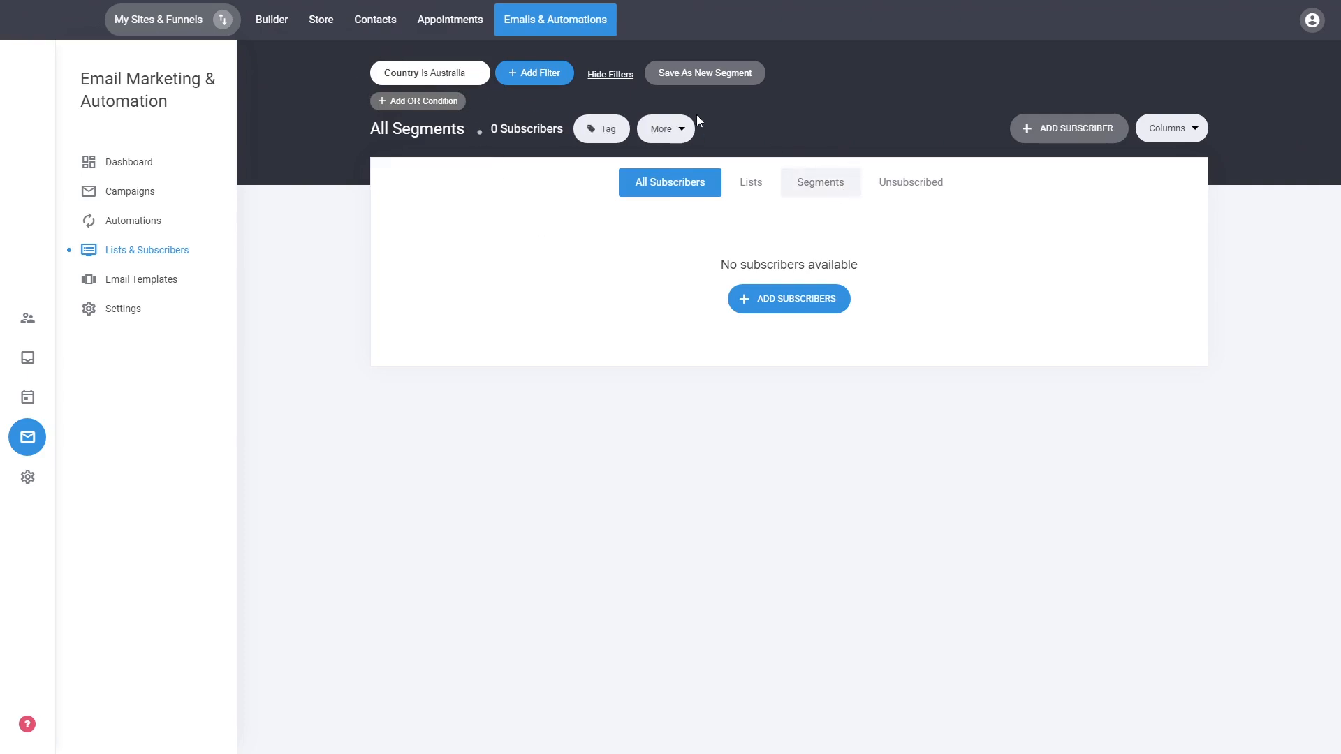
left_click(707, 74)
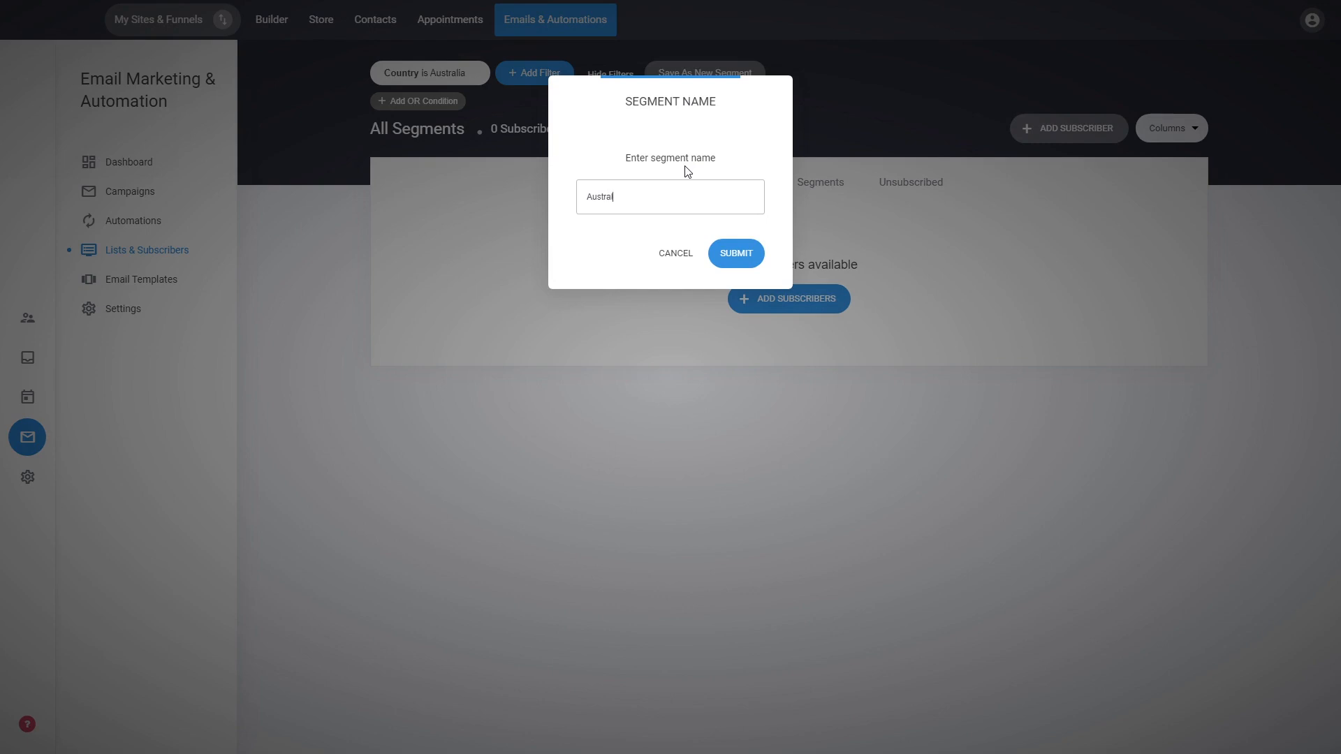
left_click(736, 253)
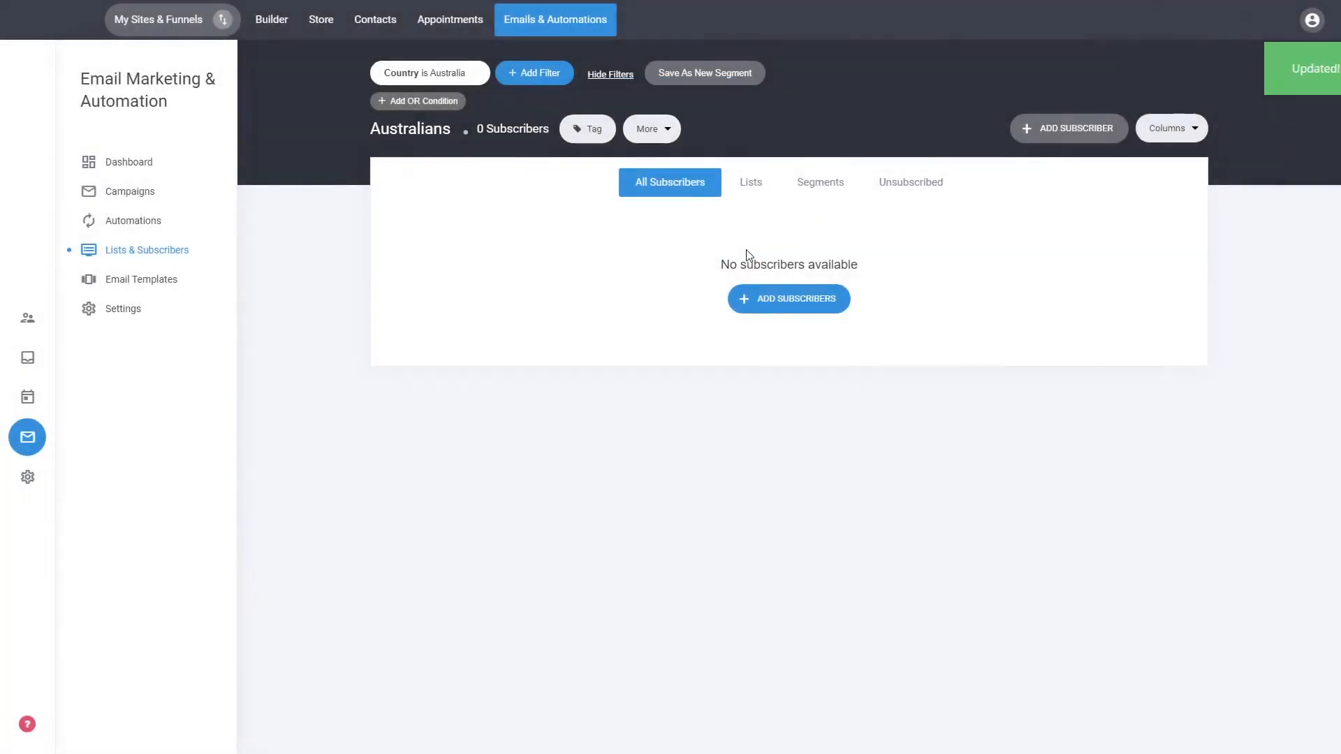
Review the Segments, Unsubscribed and Lists tabs, then return to the unfiltered All Subscribers view.
left_click(821, 182)
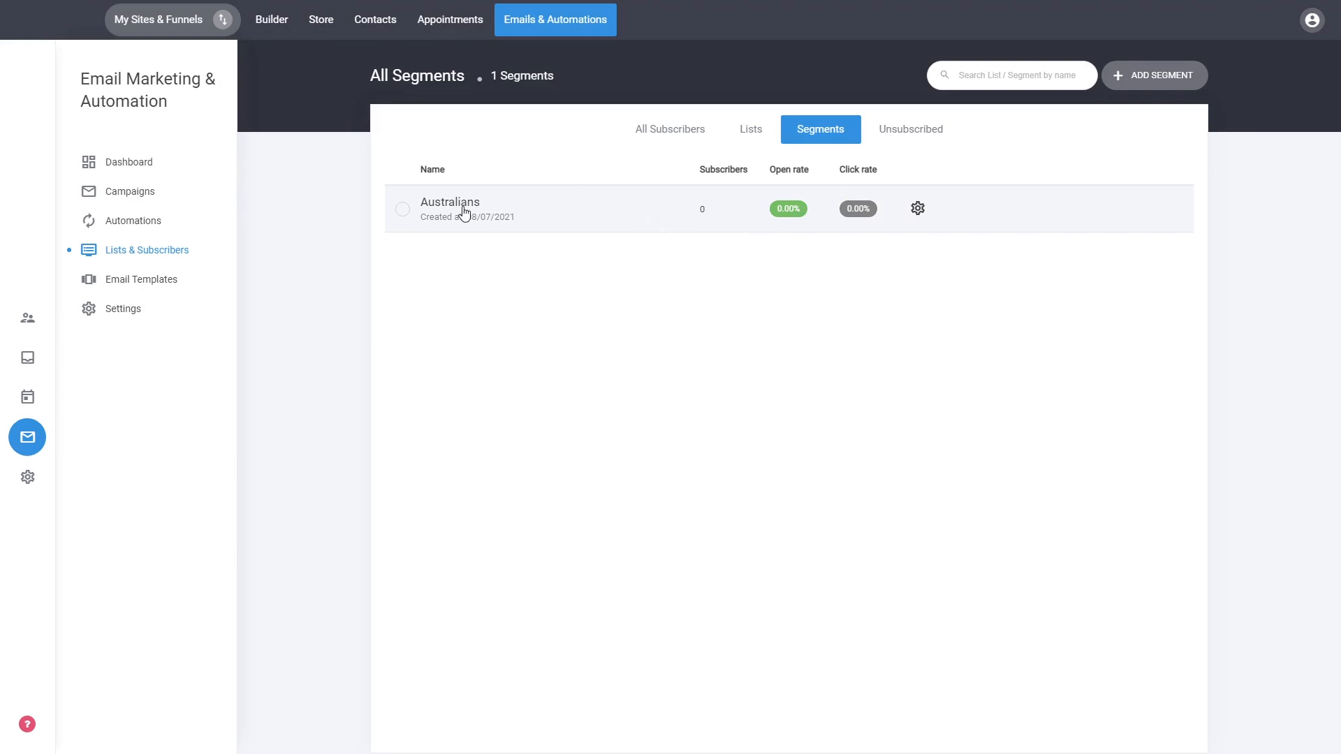
left_click(928, 135)
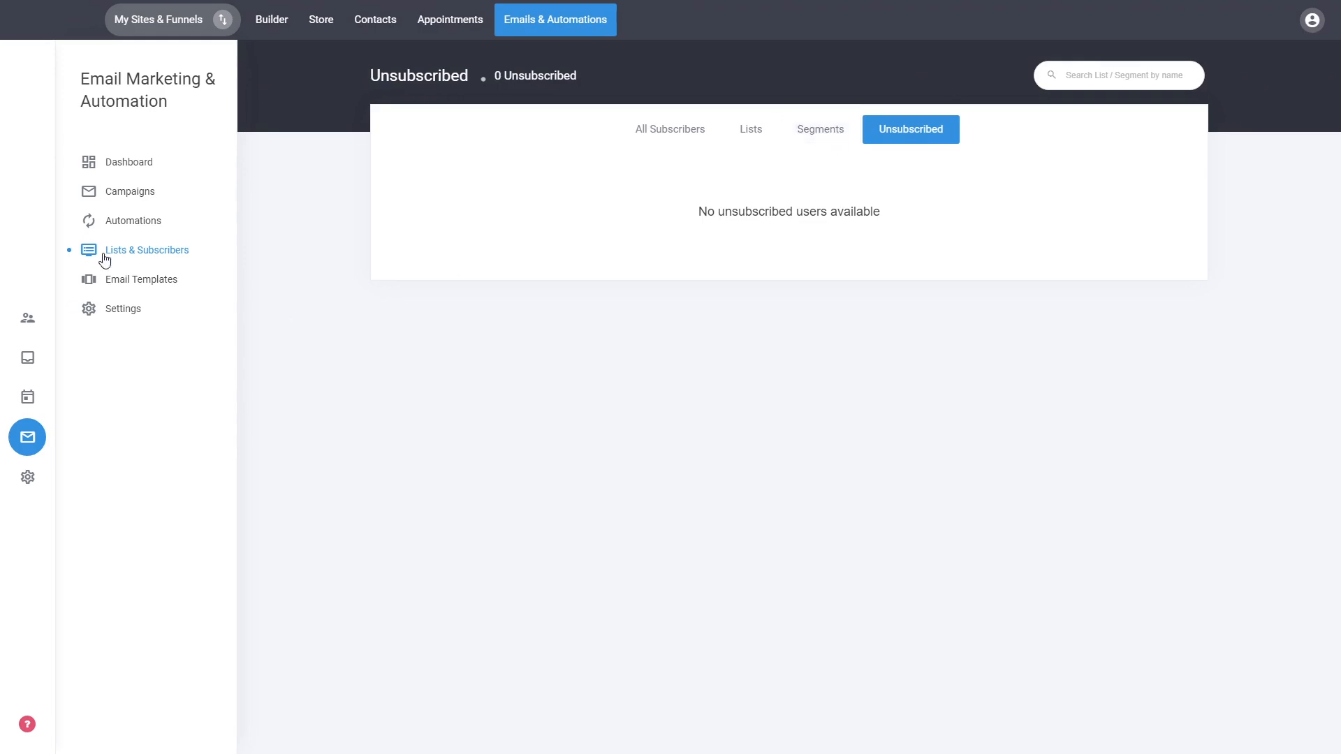
left_click(815, 139)
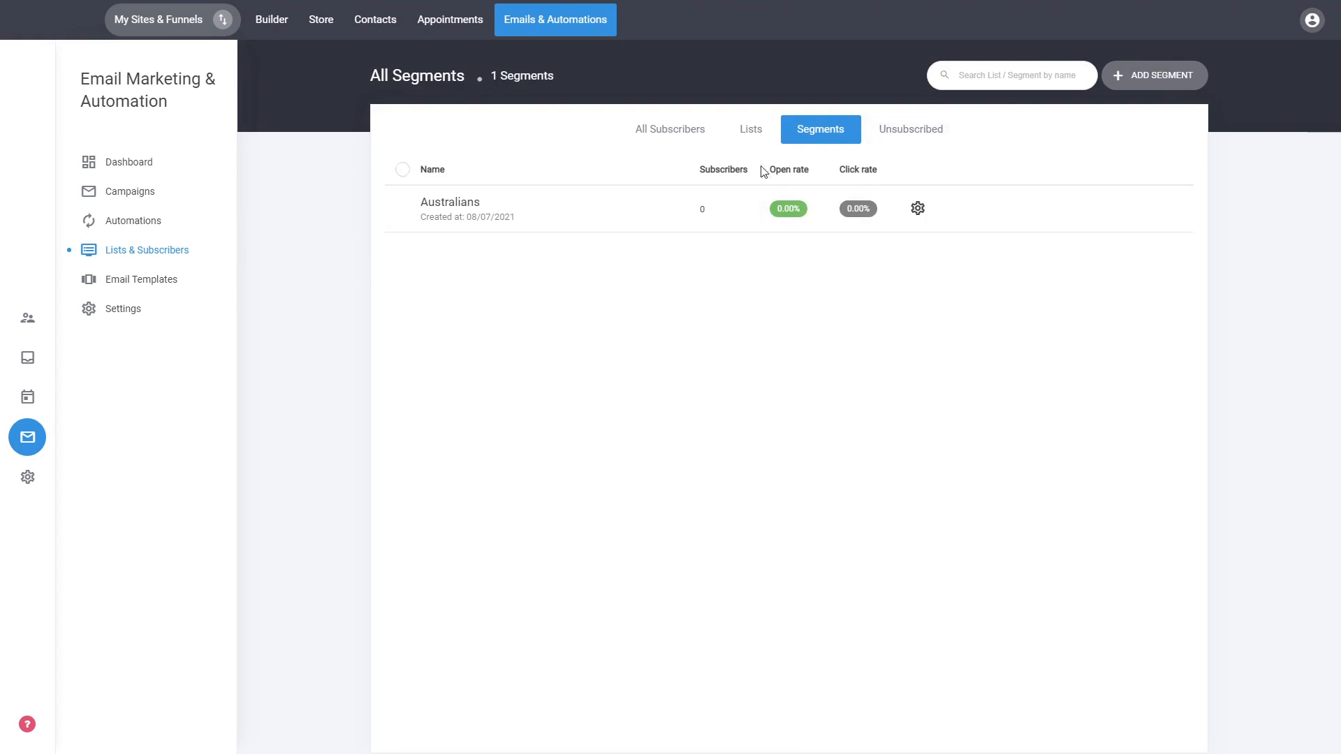
left_click(749, 133)
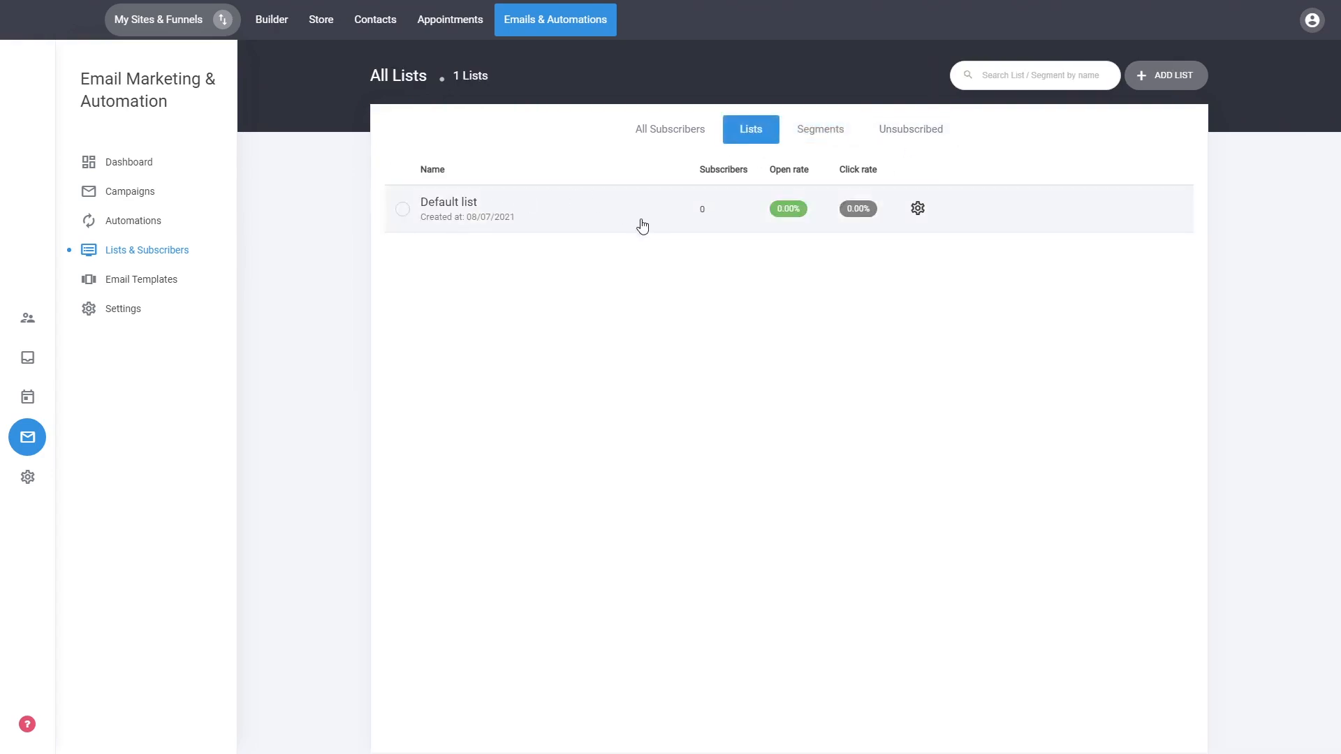
left_click(704, 139)
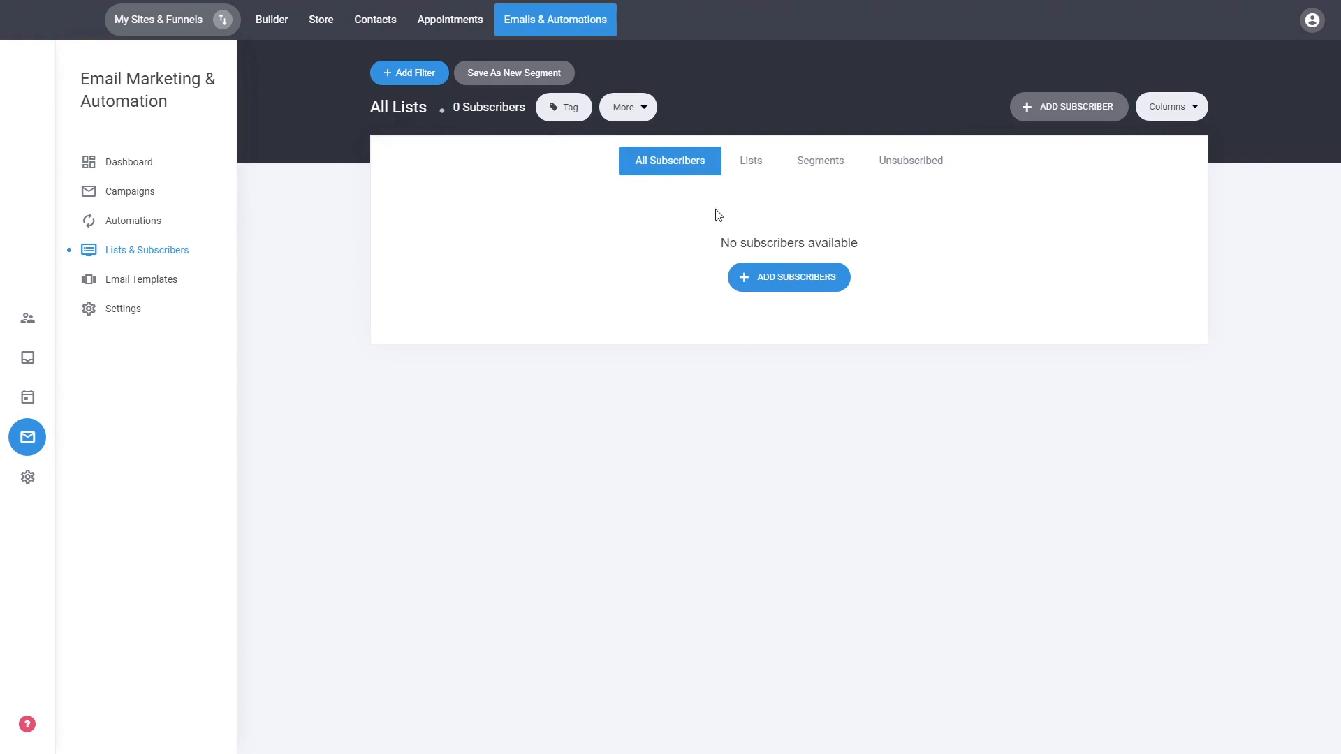
Open the site's Contacts and look at the only contact's detail page.
left_click(30, 320)
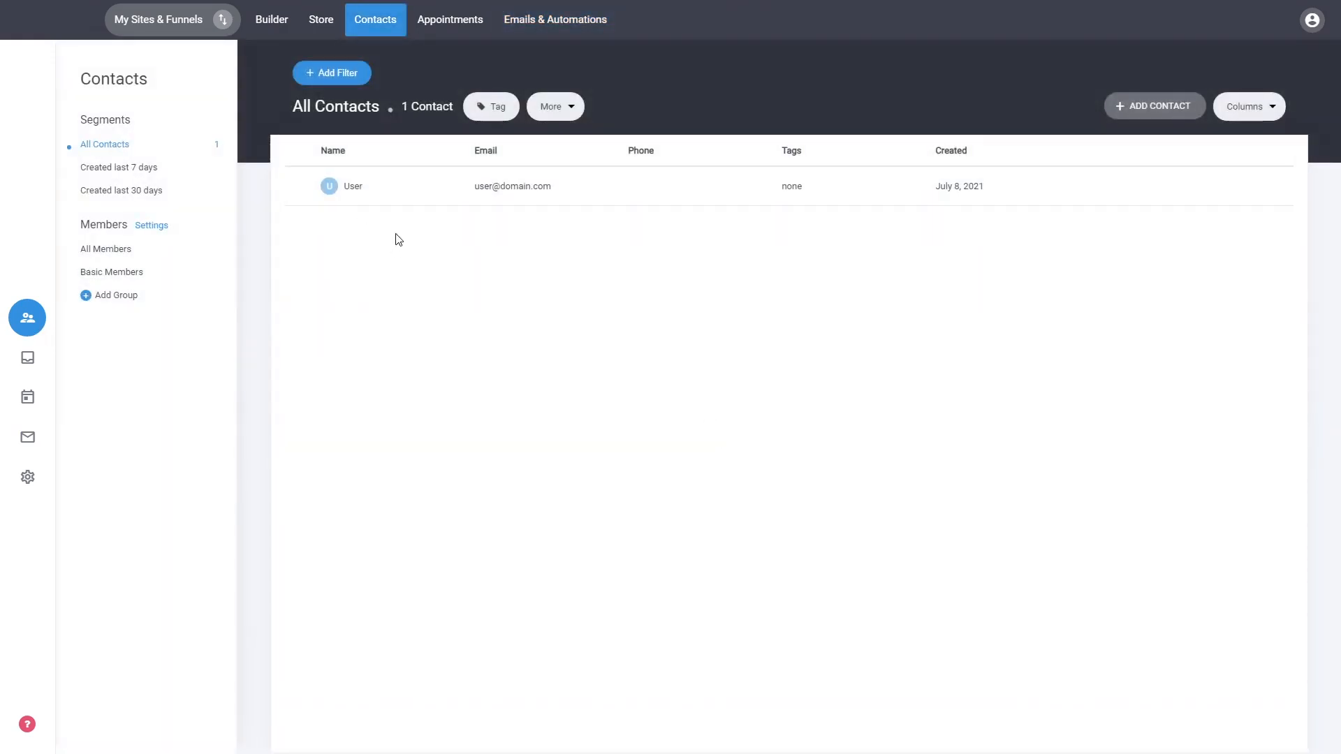
left_click(302, 188)
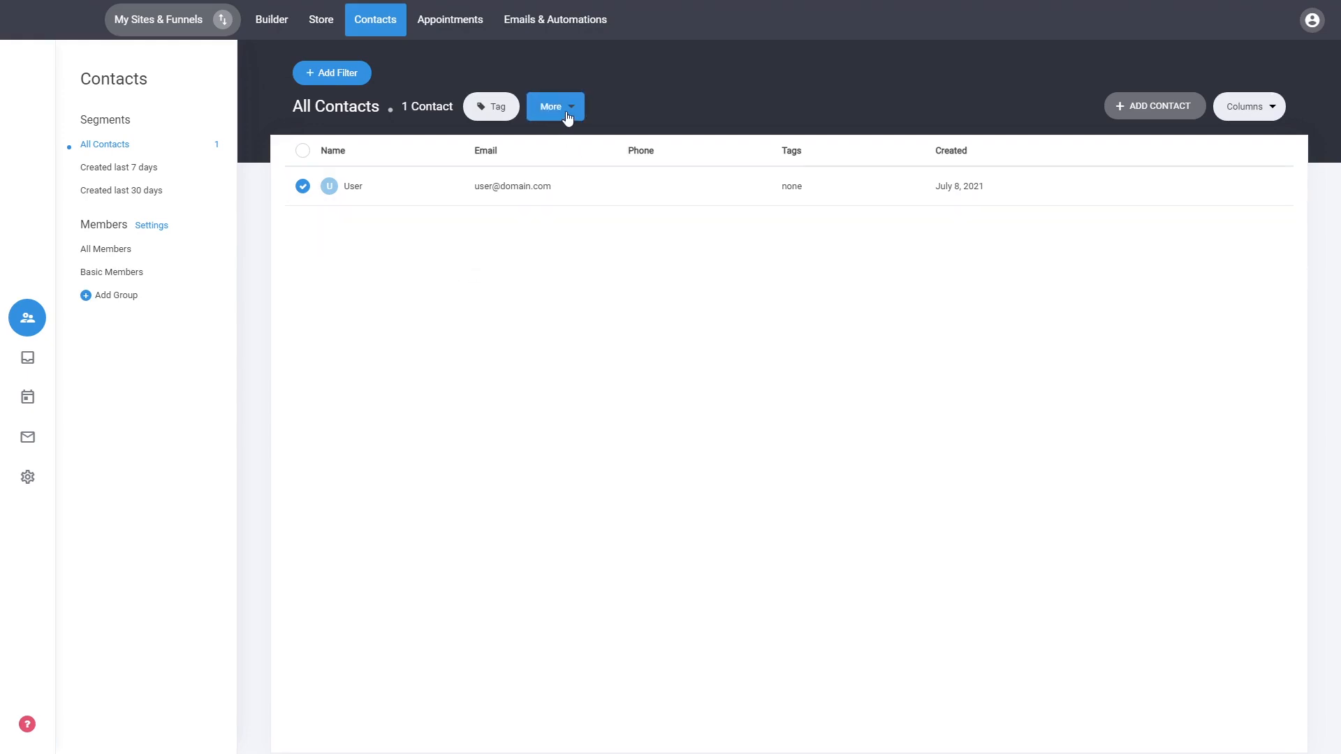
left_click(353, 187)
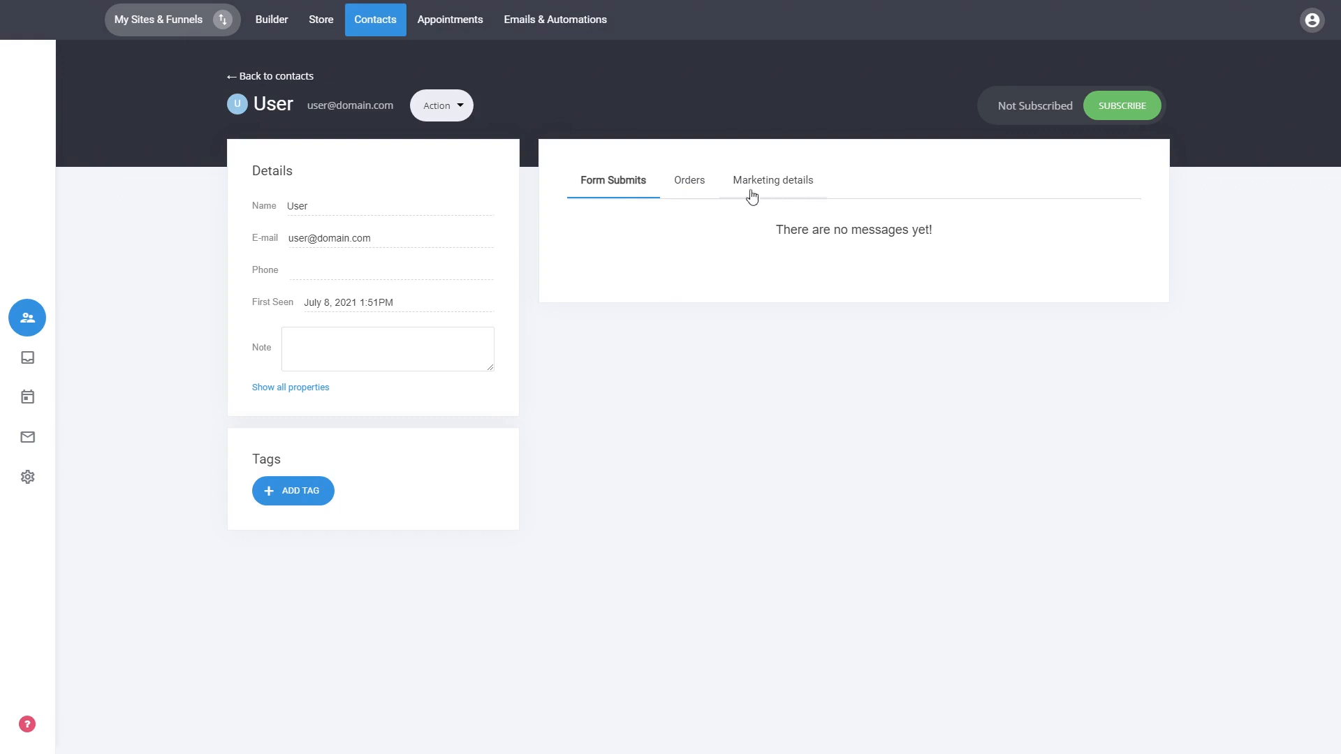
left_click(274, 76)
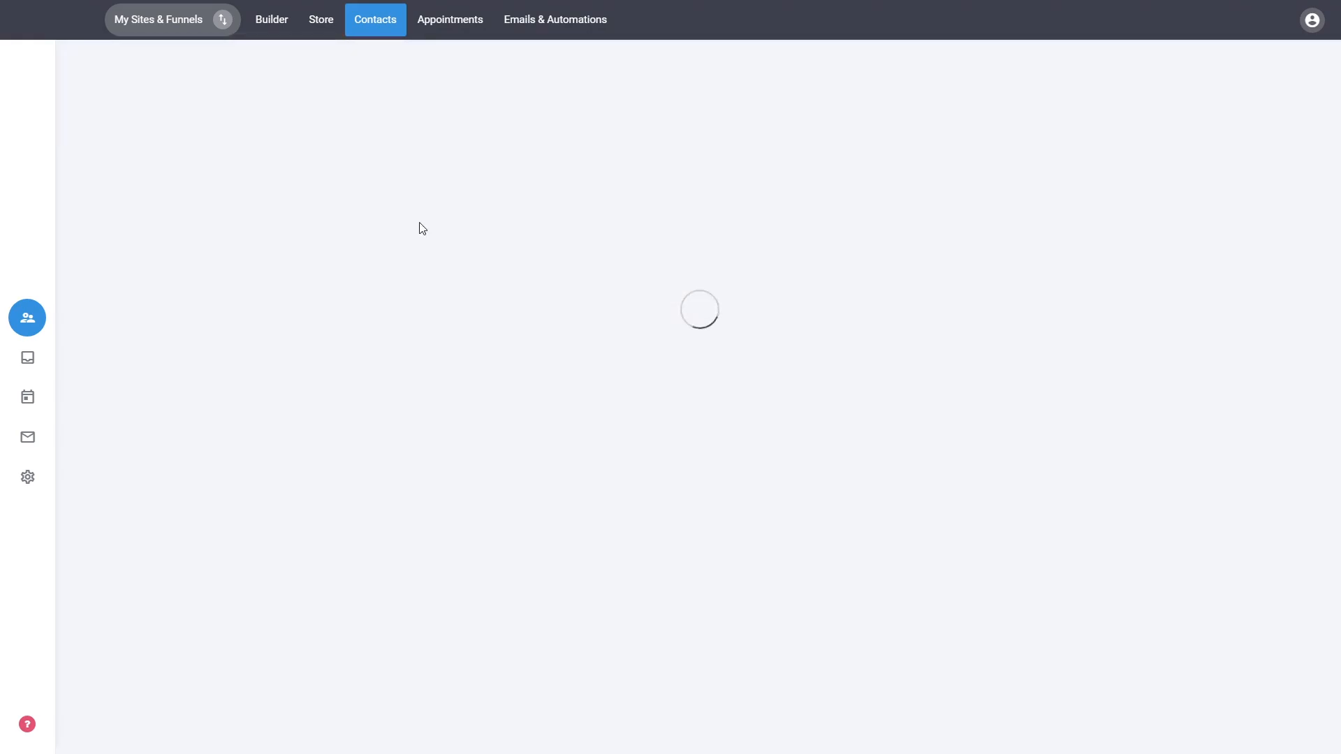
Add the single contact to the Default list, then go to the Email Marketing dashboard.
left_click(303, 185)
left_click(552, 108)
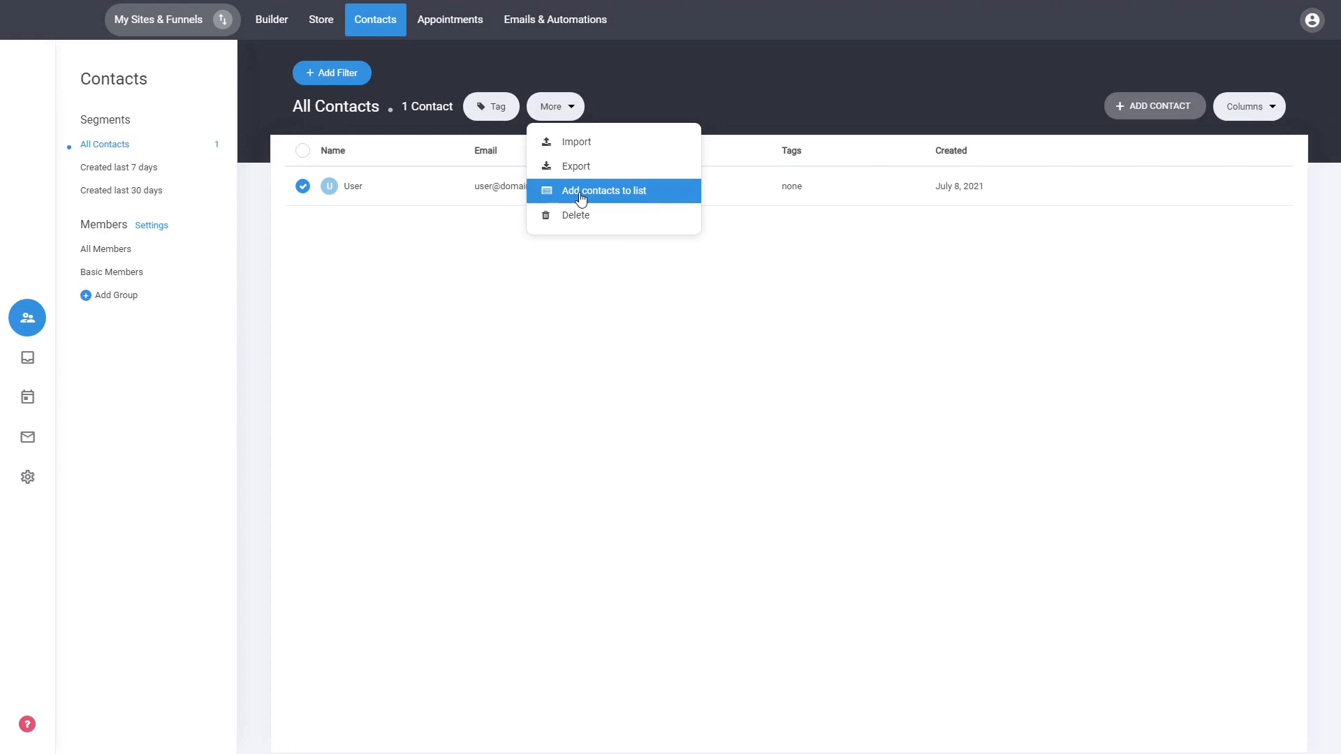
left_click(580, 200)
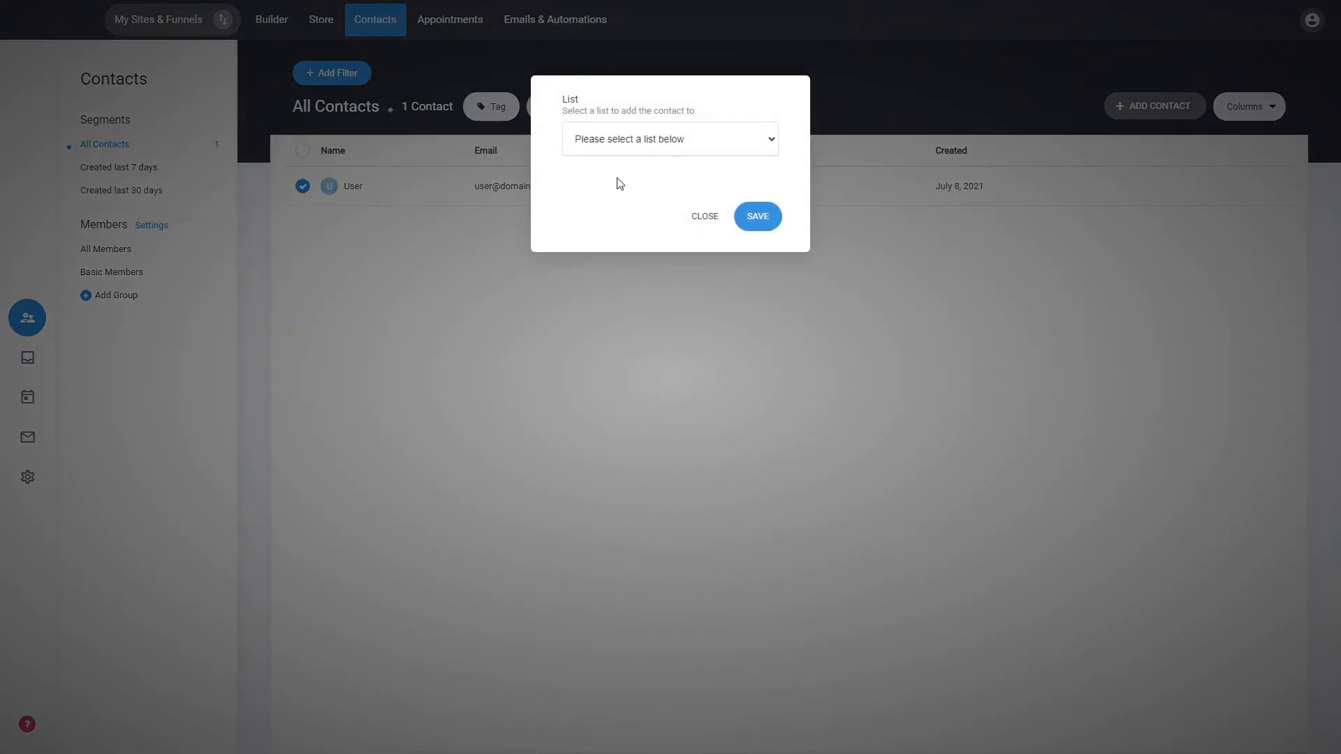
left_click(617, 184)
left_click(756, 218)
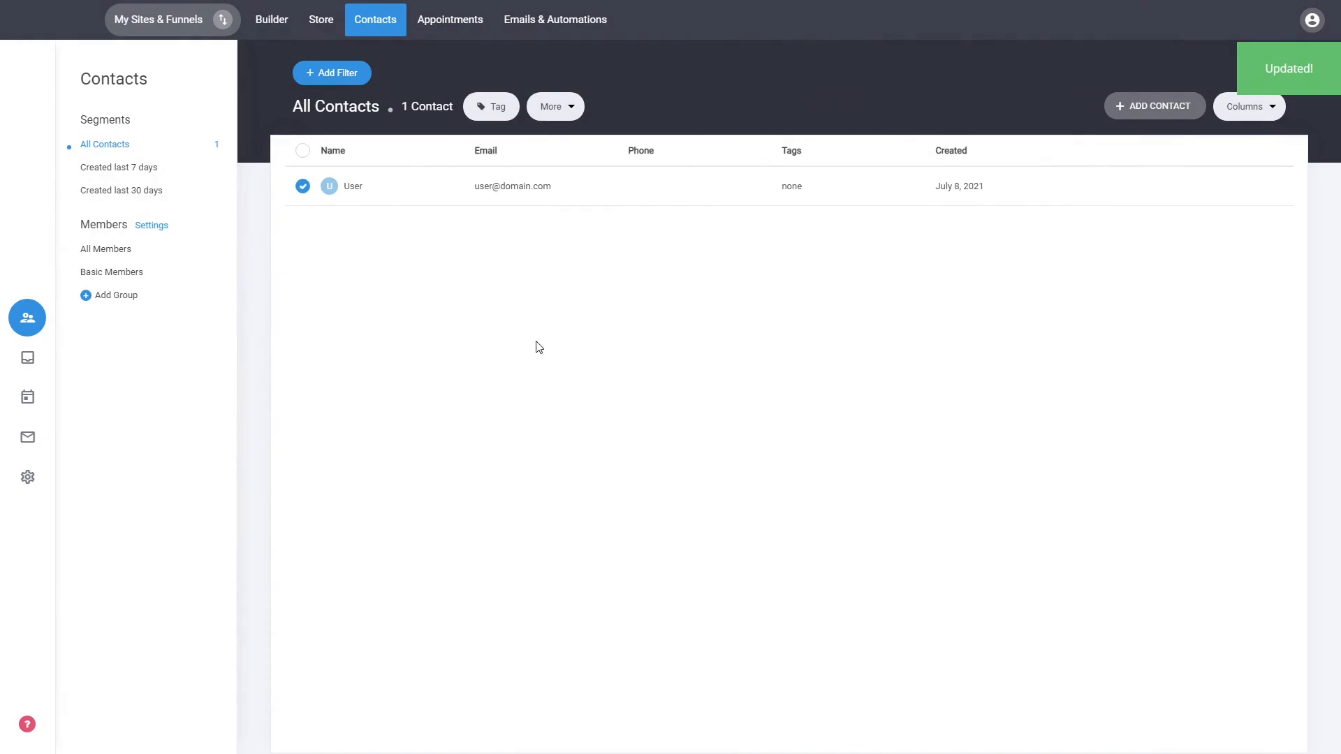
left_click(28, 437)
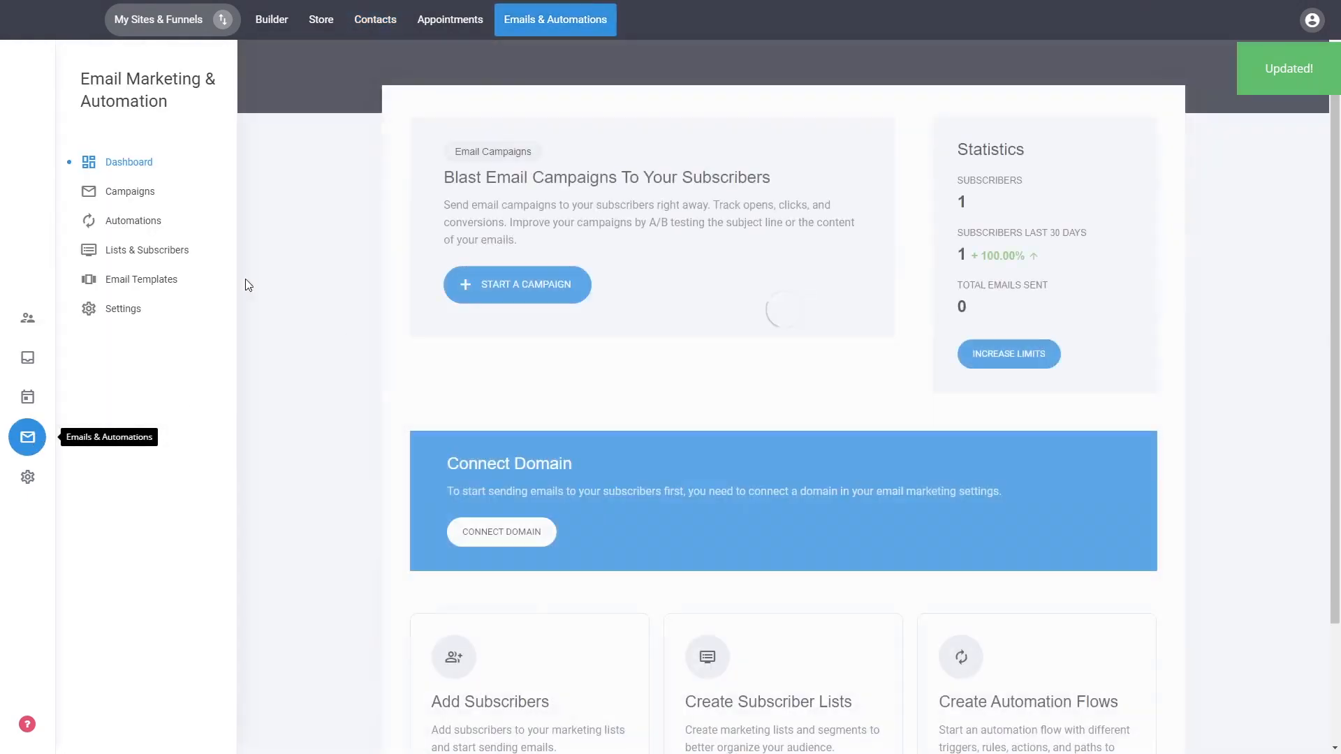
Check that Lists & Subscribers shows one subscriber, then switch to the website builder.
left_click(158, 253)
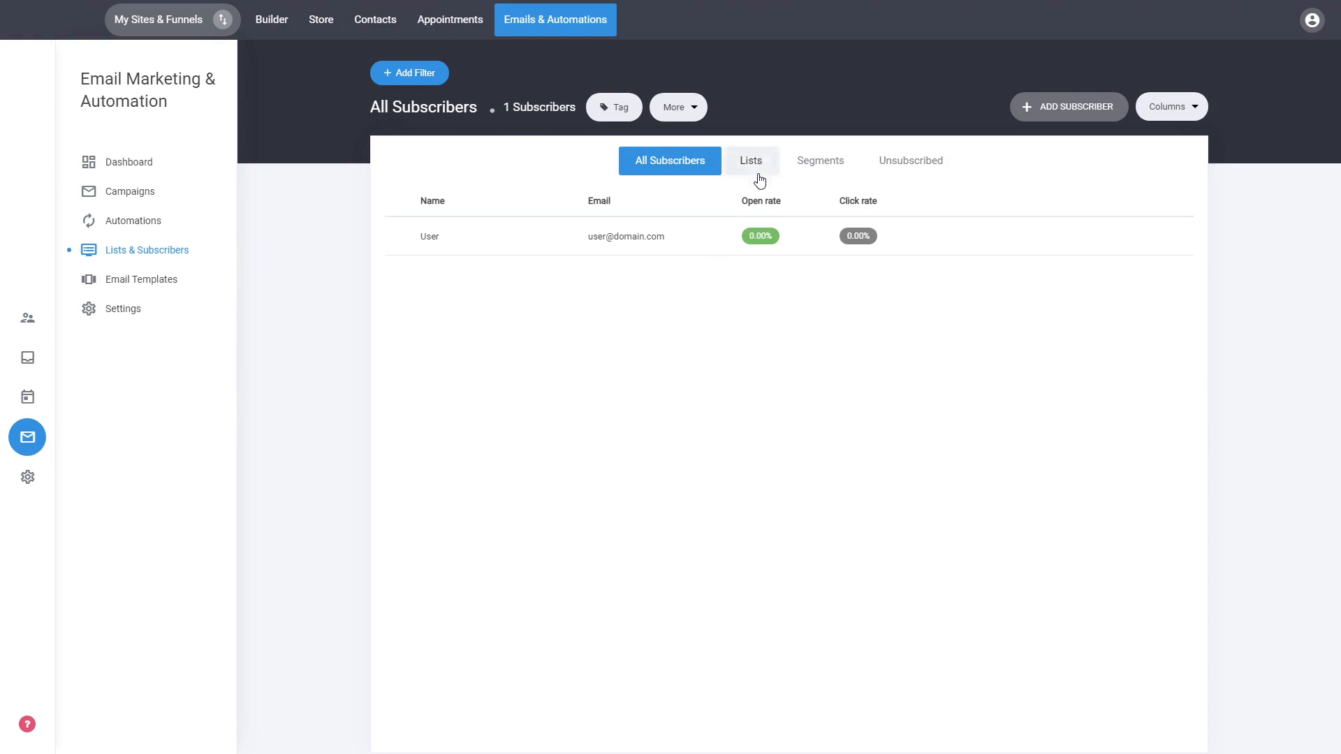
left_click(273, 28)
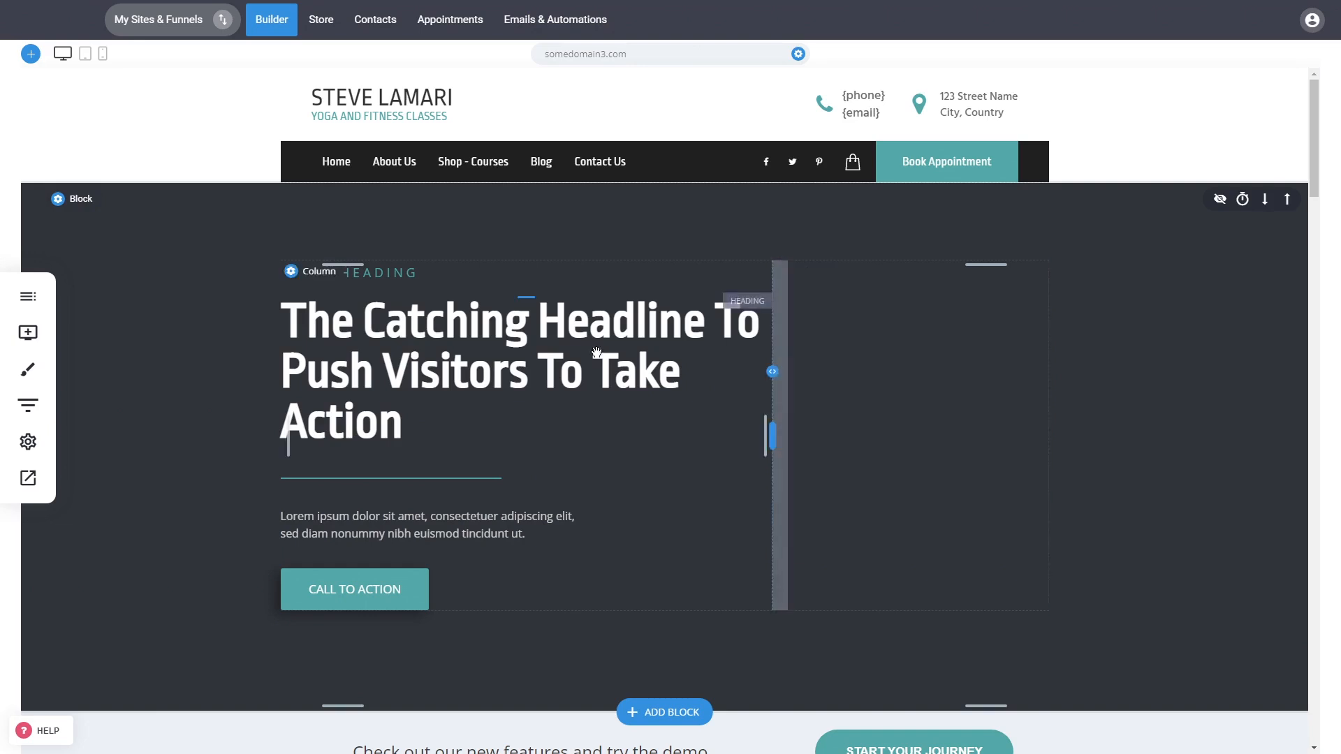
Go to the Contact Us page in the builder and select its contact form.
left_click(41, 334)
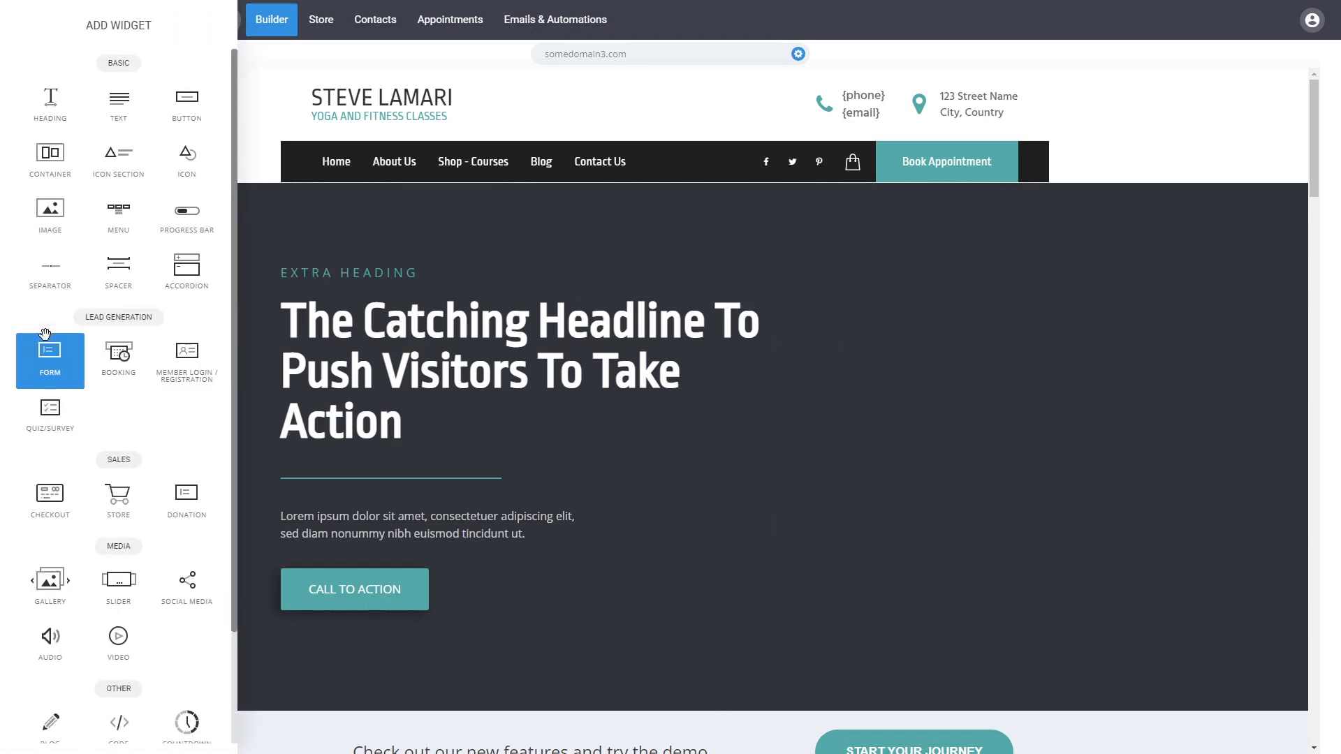
left_click(602, 345)
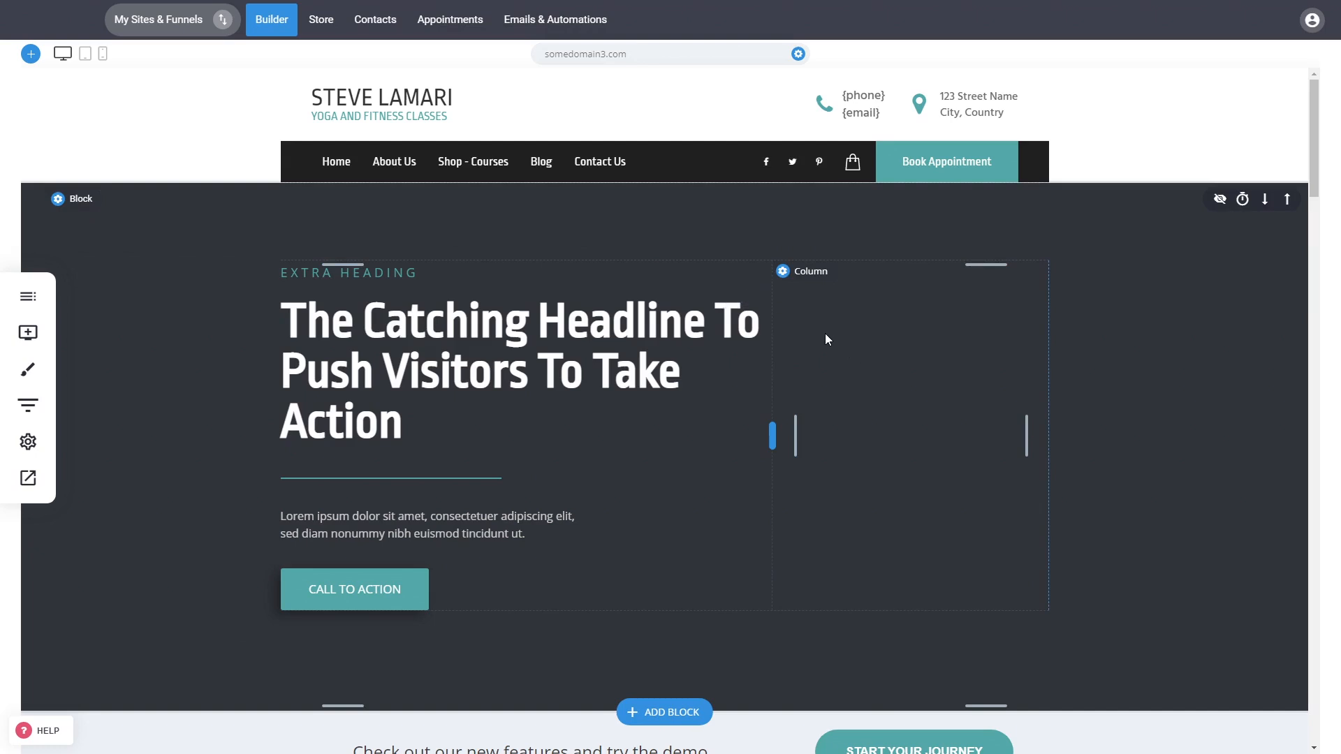
left_click(600, 173)
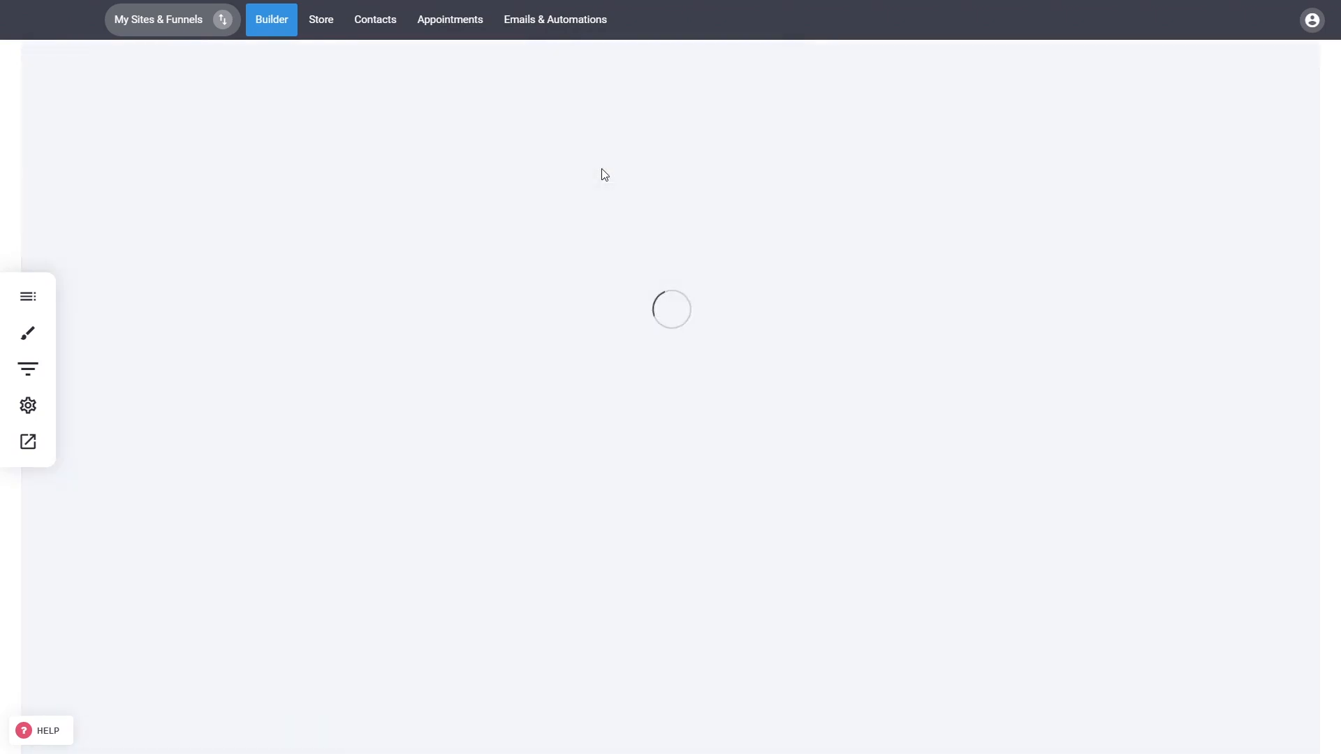
left_click(1018, 455)
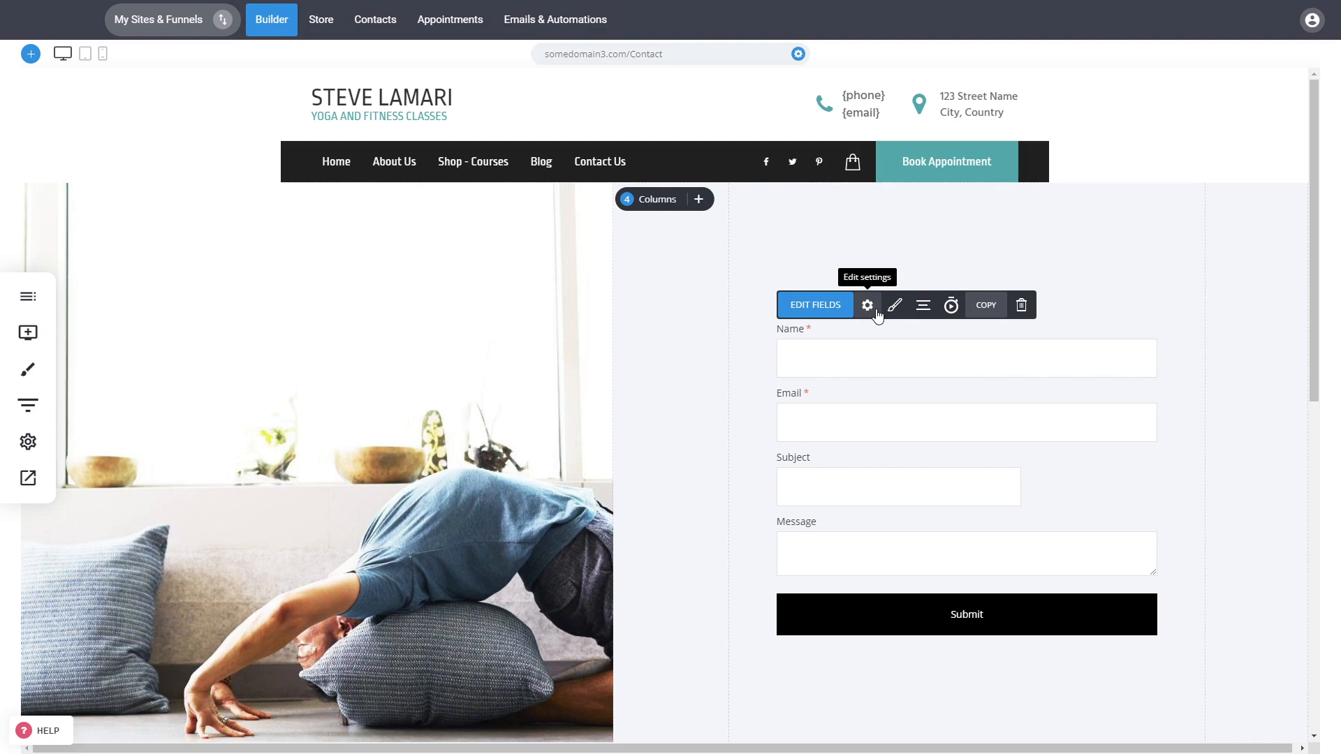
Link the contact form to the Default list in the form's settings.
left_click(868, 308)
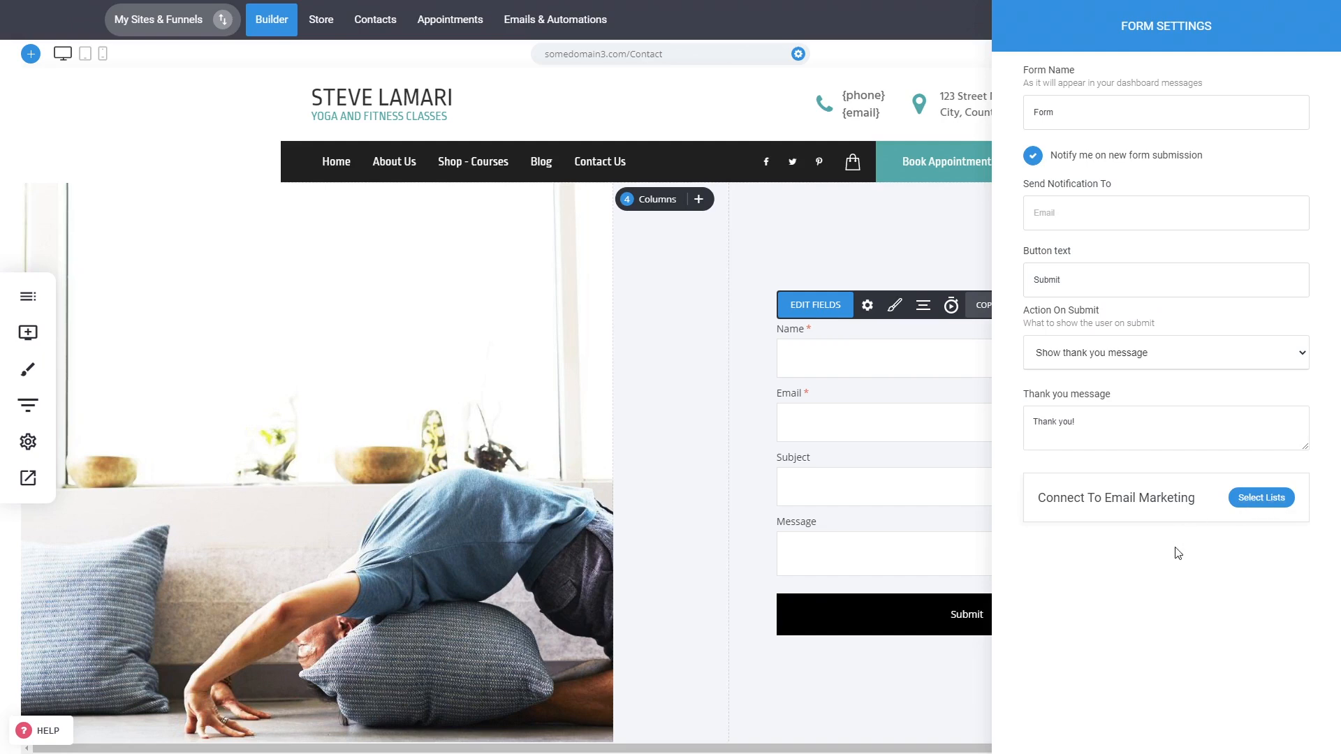
left_click(1269, 506)
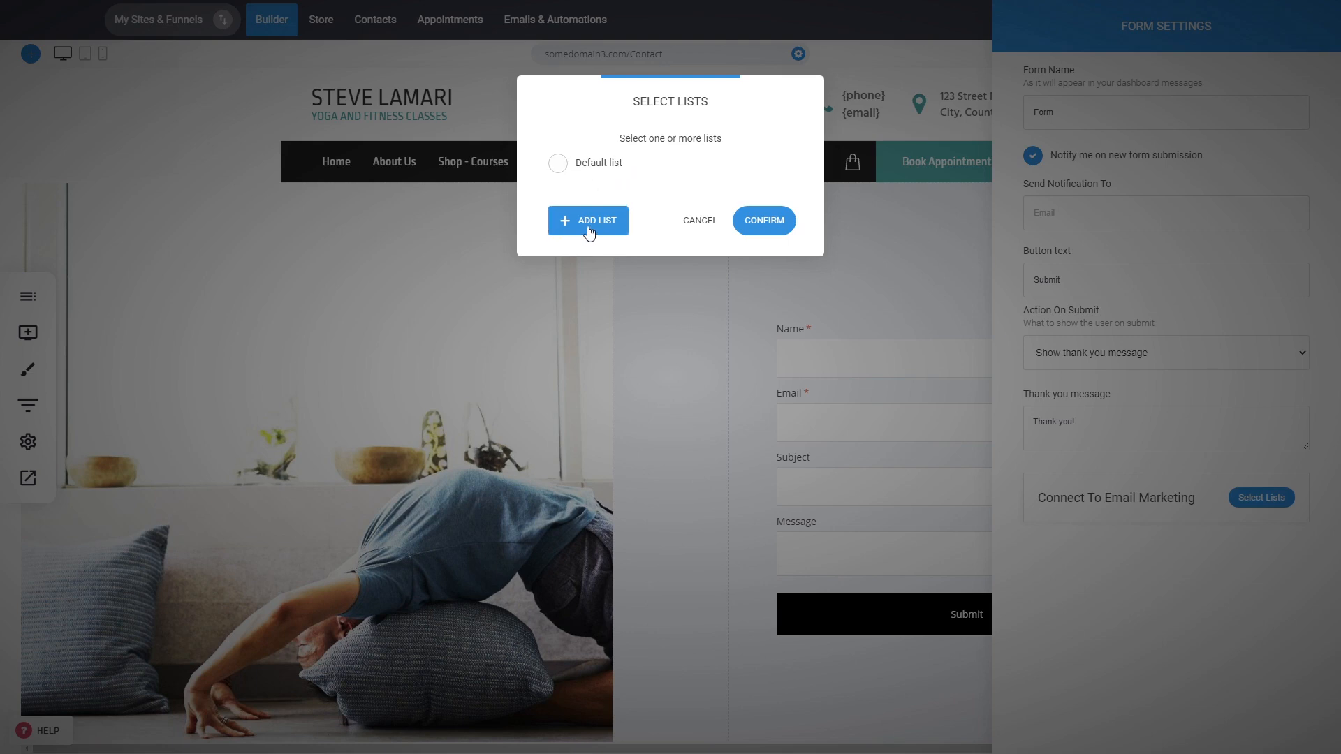
left_click(602, 168)
left_click(757, 221)
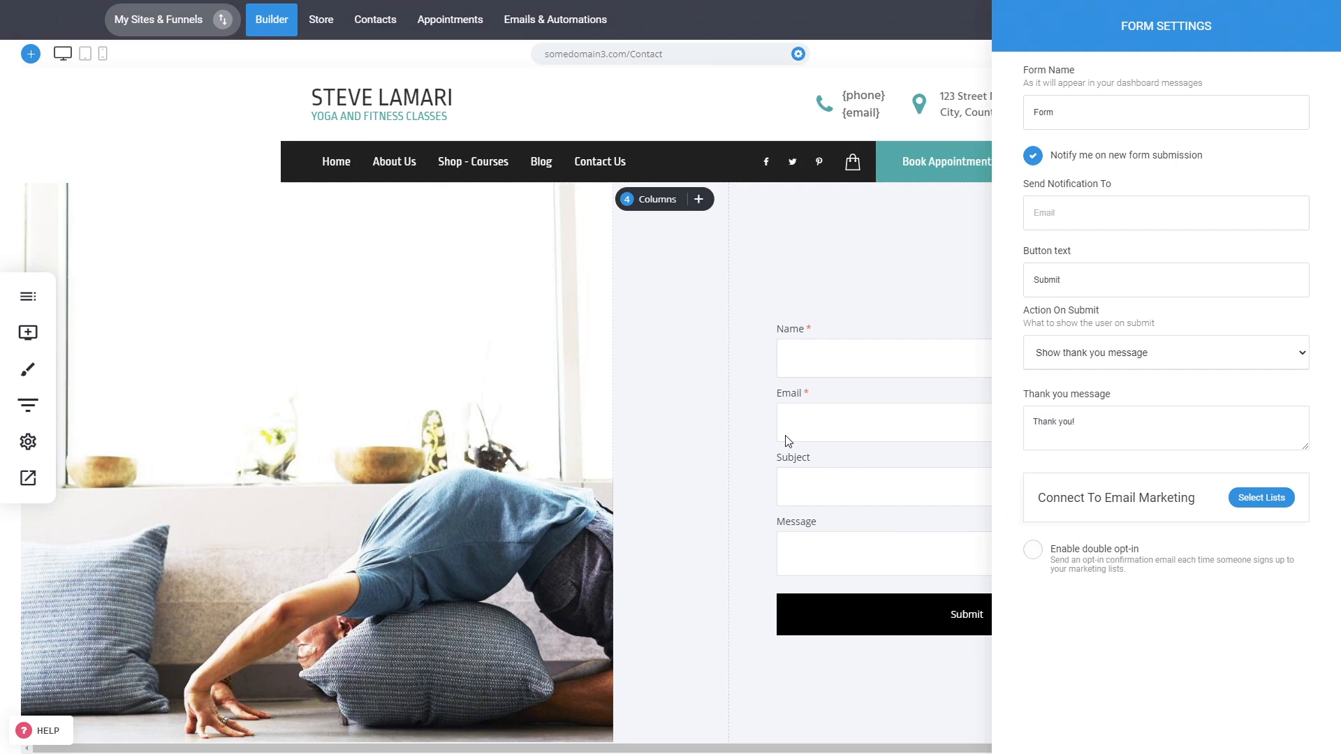
left_click(608, 389)
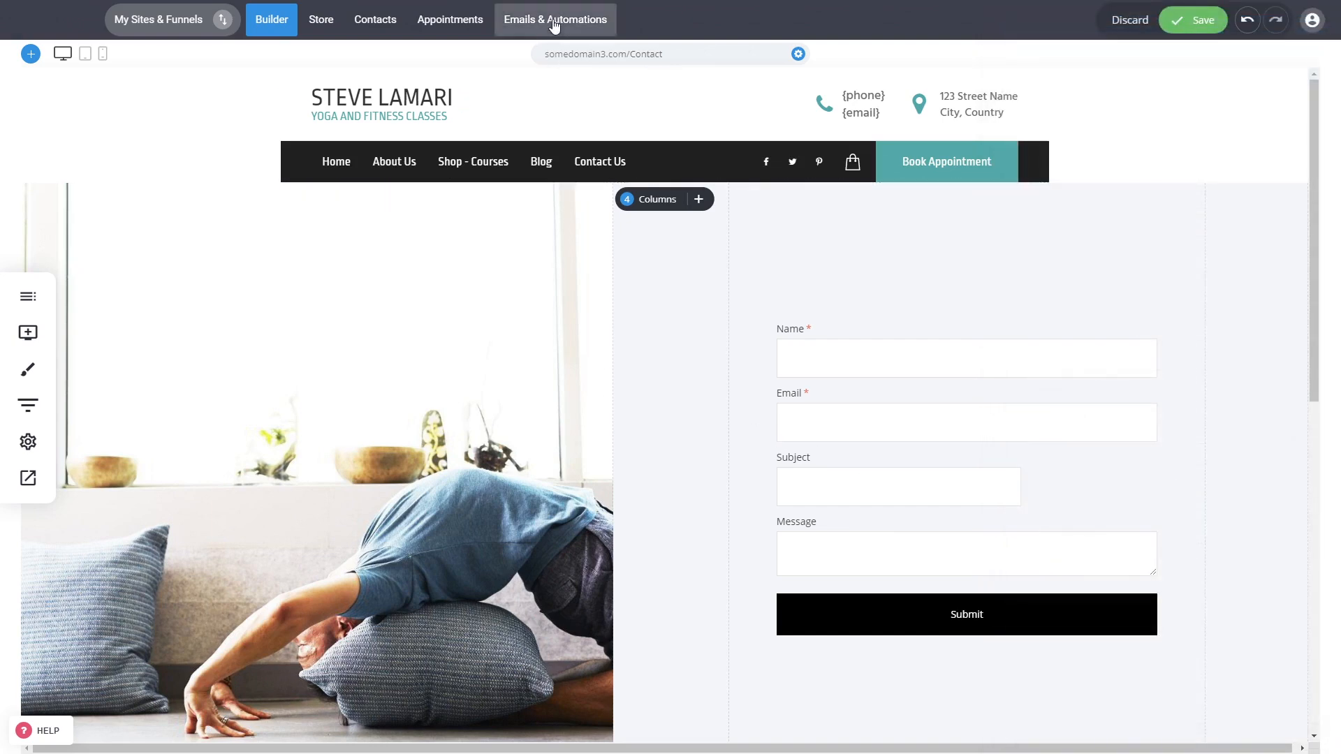
Leave the builder despite unsaved changes and go to Lists & Subscribers.
left_click(590, 17)
left_click(637, 334)
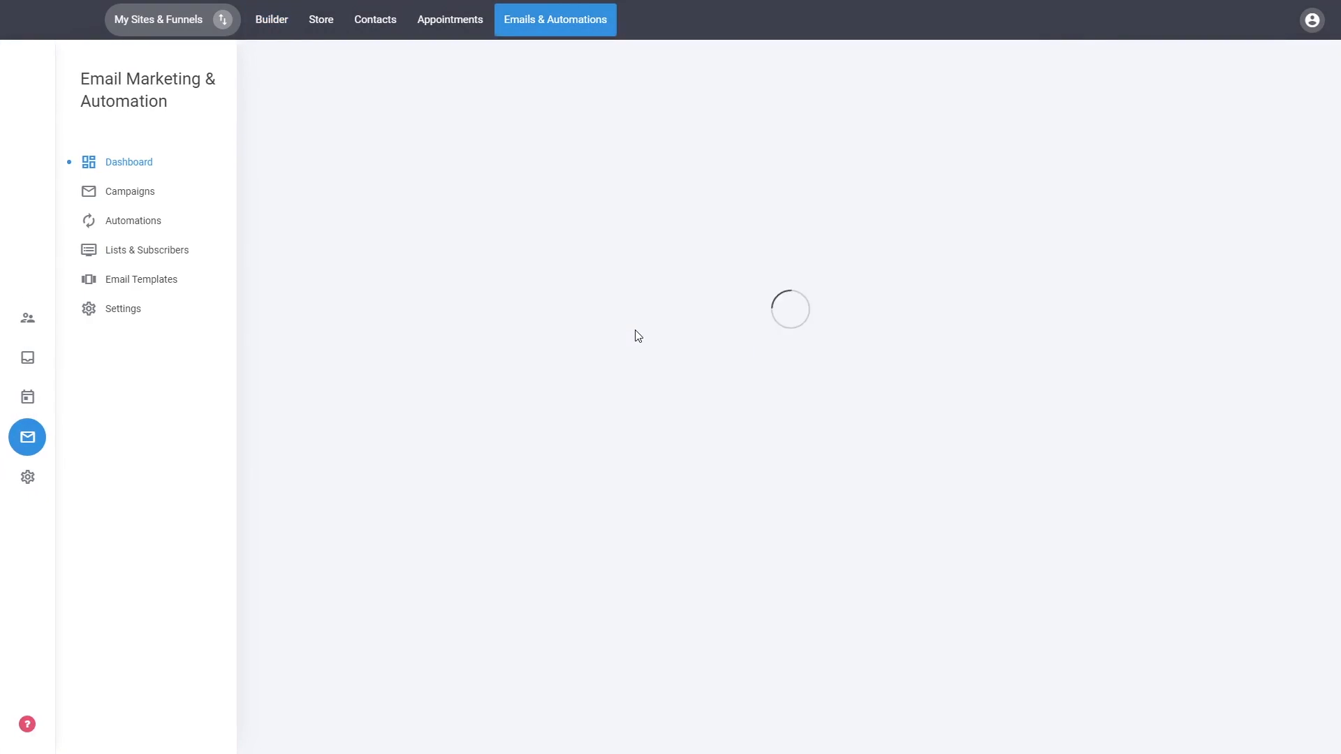
left_click(144, 256)
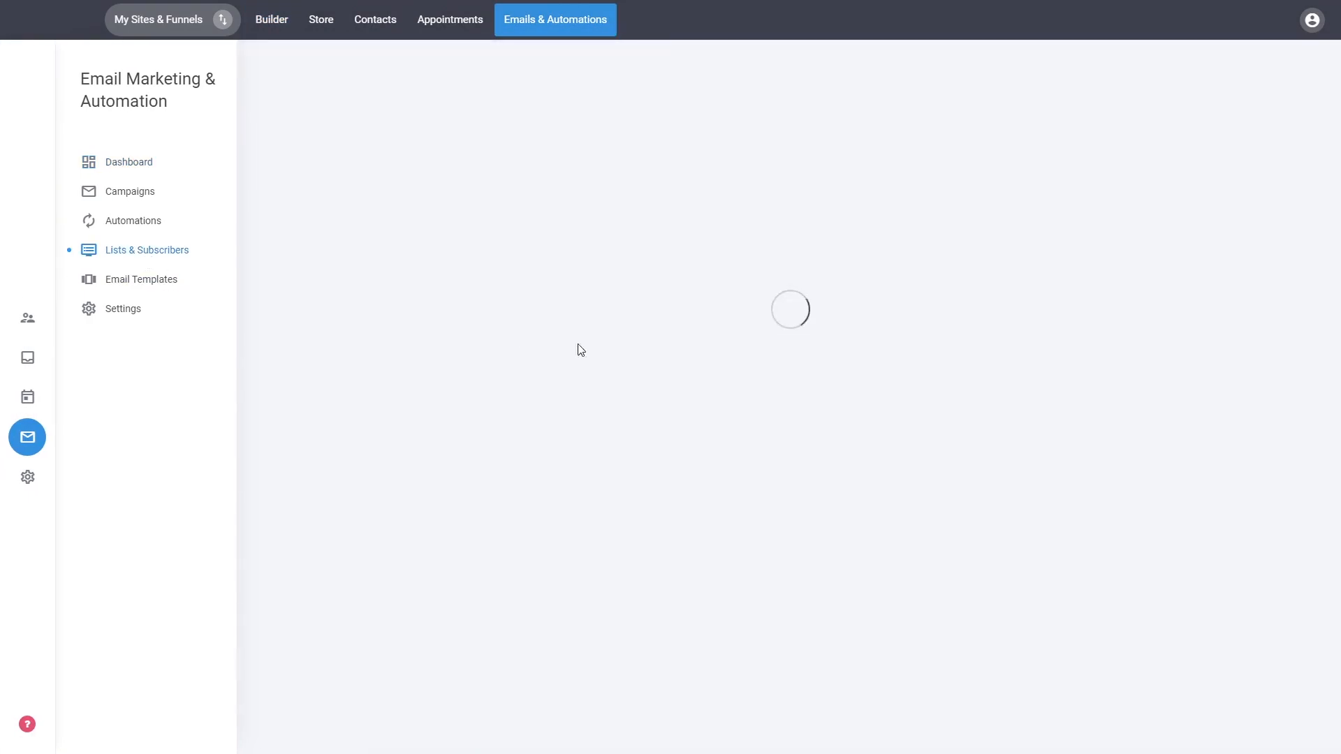